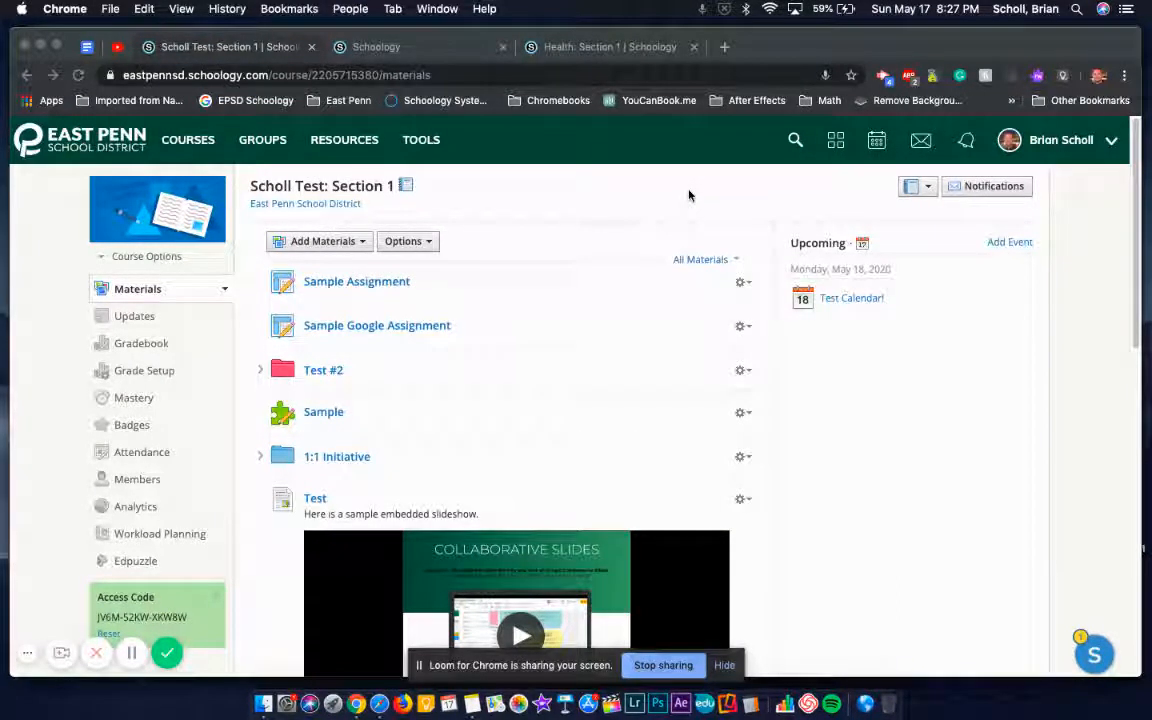
Step: Examine the full, unorganized materials list of the Section 1 test course, including its folders, assignments and embedded slideshow
{"action": "scroll", "coordinate": [686, 216], "scroll_direction": "down", "scroll_amount": 1}
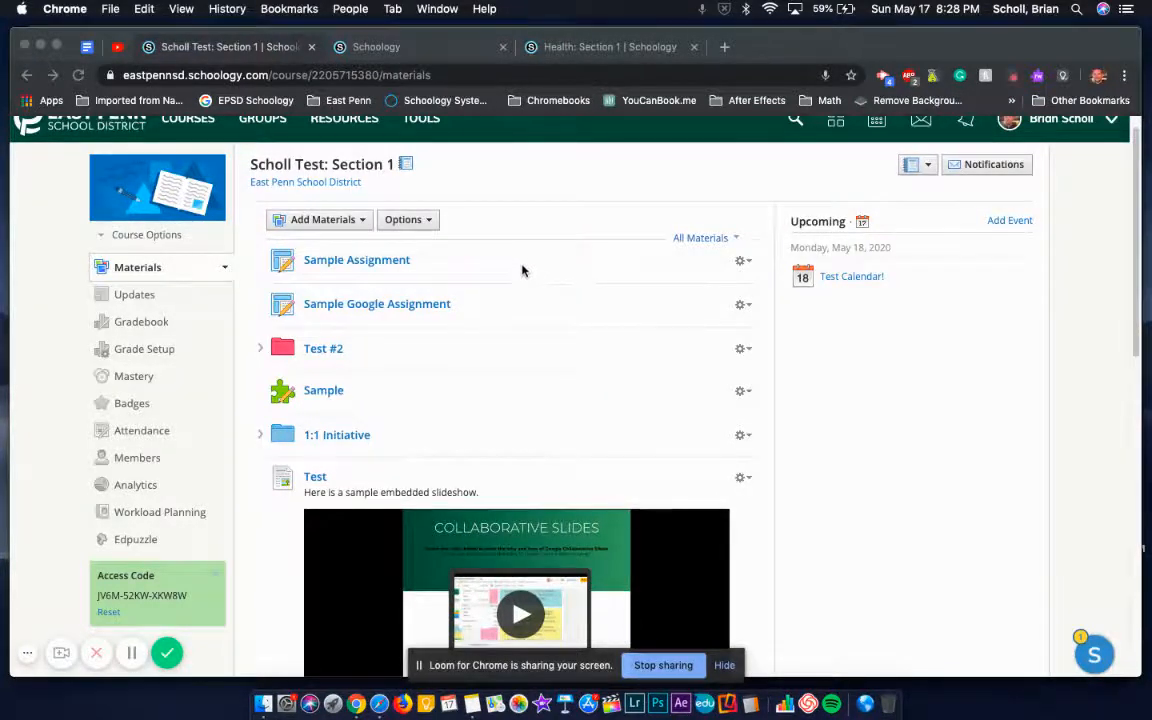
{"action": "scroll", "coordinate": [522, 277], "scroll_direction": "down", "scroll_amount": 1}
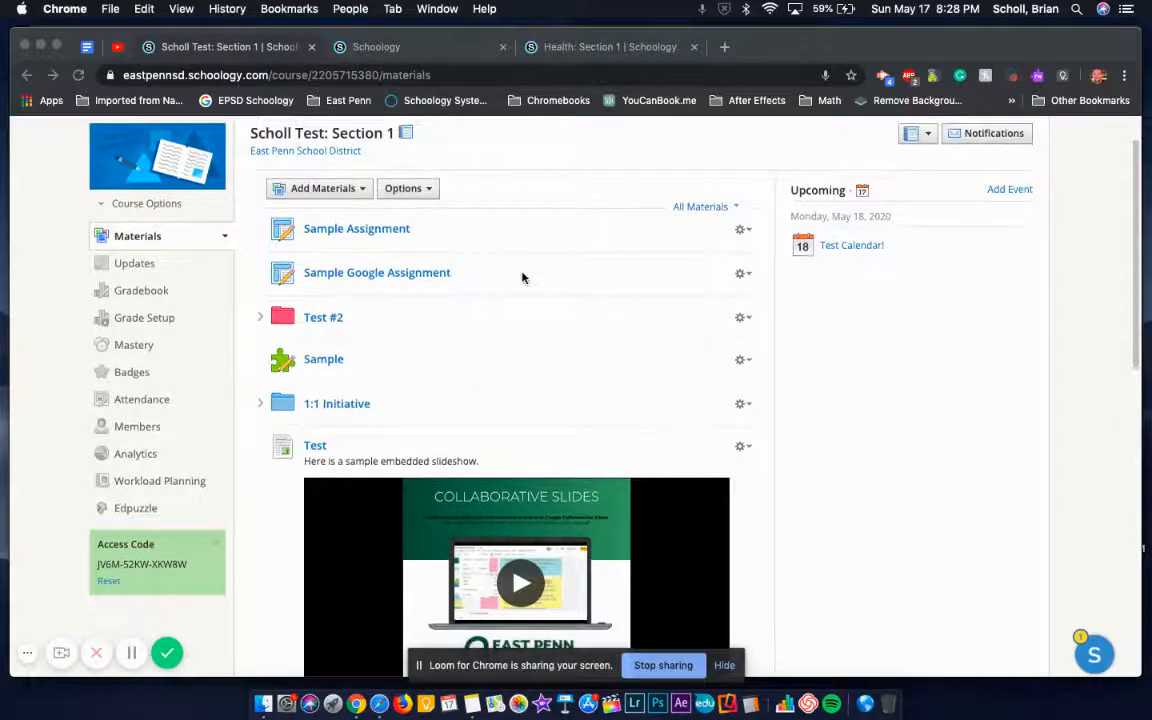
{"action": "scroll", "coordinate": [522, 285], "scroll_direction": "down", "scroll_amount": 1}
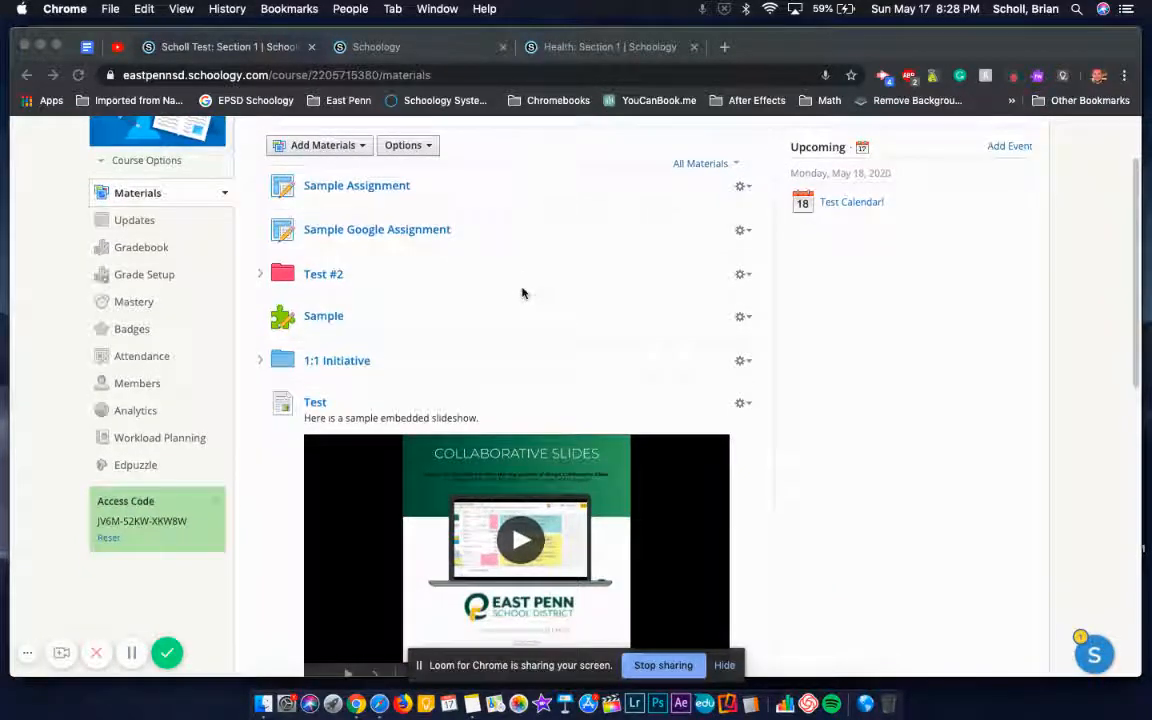
{"action": "scroll", "coordinate": [522, 293], "scroll_direction": "up", "scroll_amount": 3}
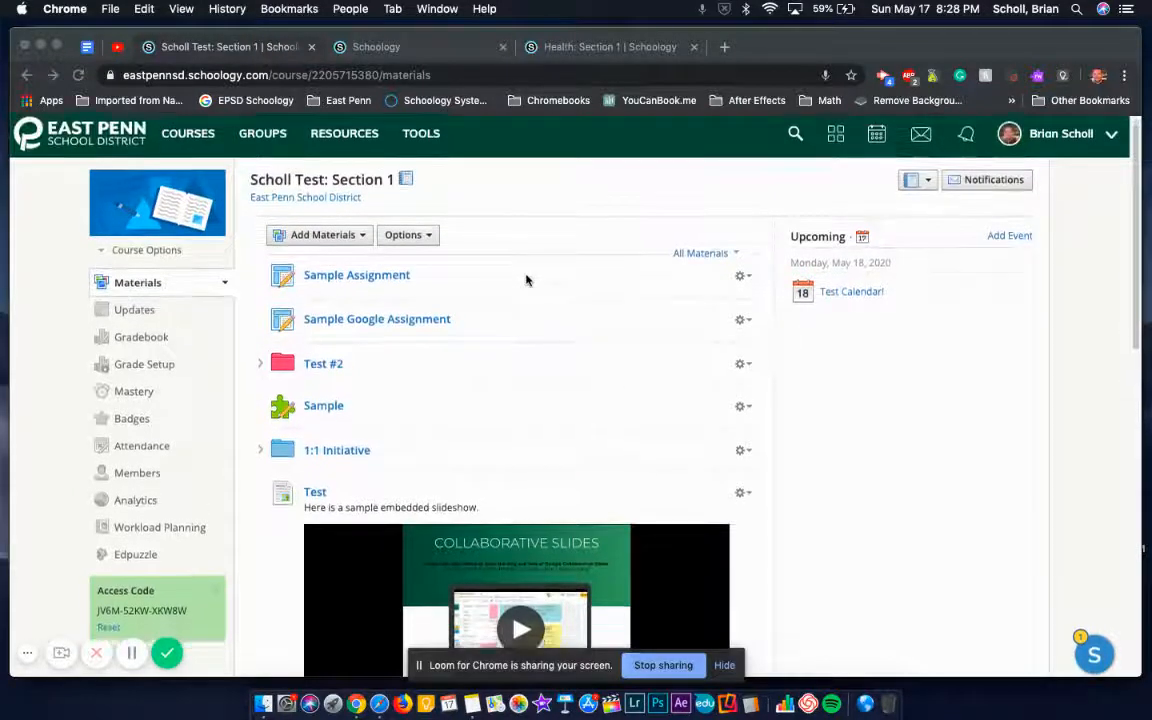
{"action": "scroll", "coordinate": [526, 280], "scroll_direction": "down", "scroll_amount": 3}
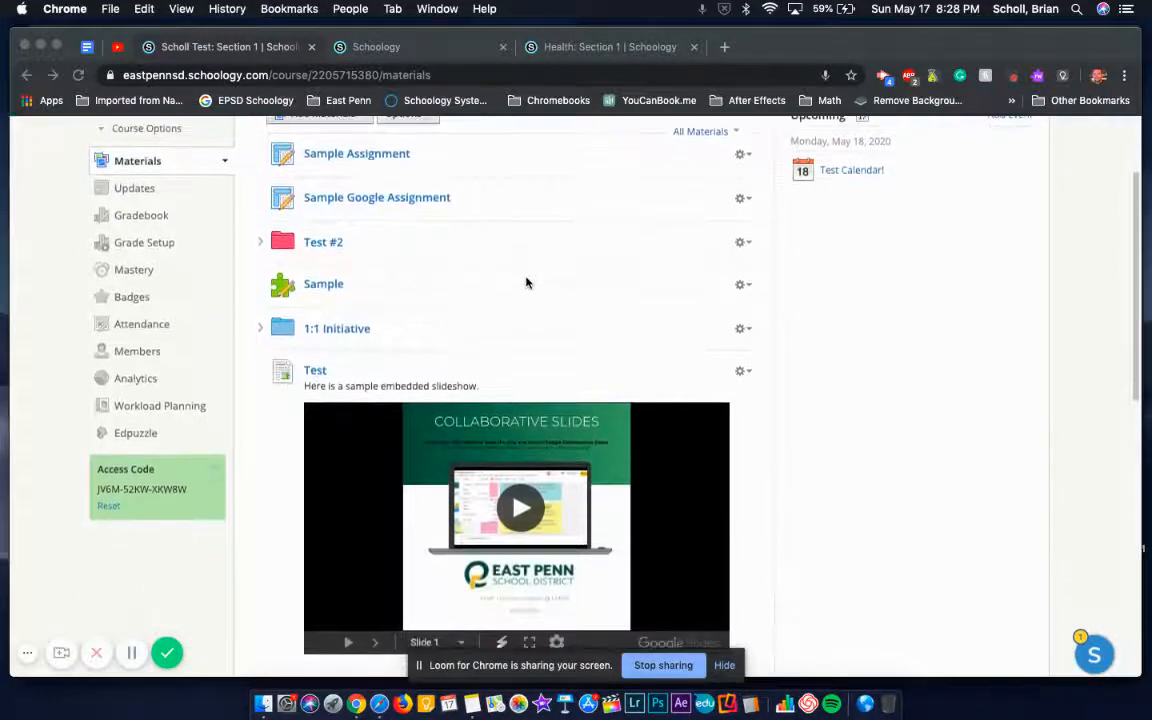
{"action": "scroll", "coordinate": [526, 283], "scroll_direction": "up", "scroll_amount": 1}
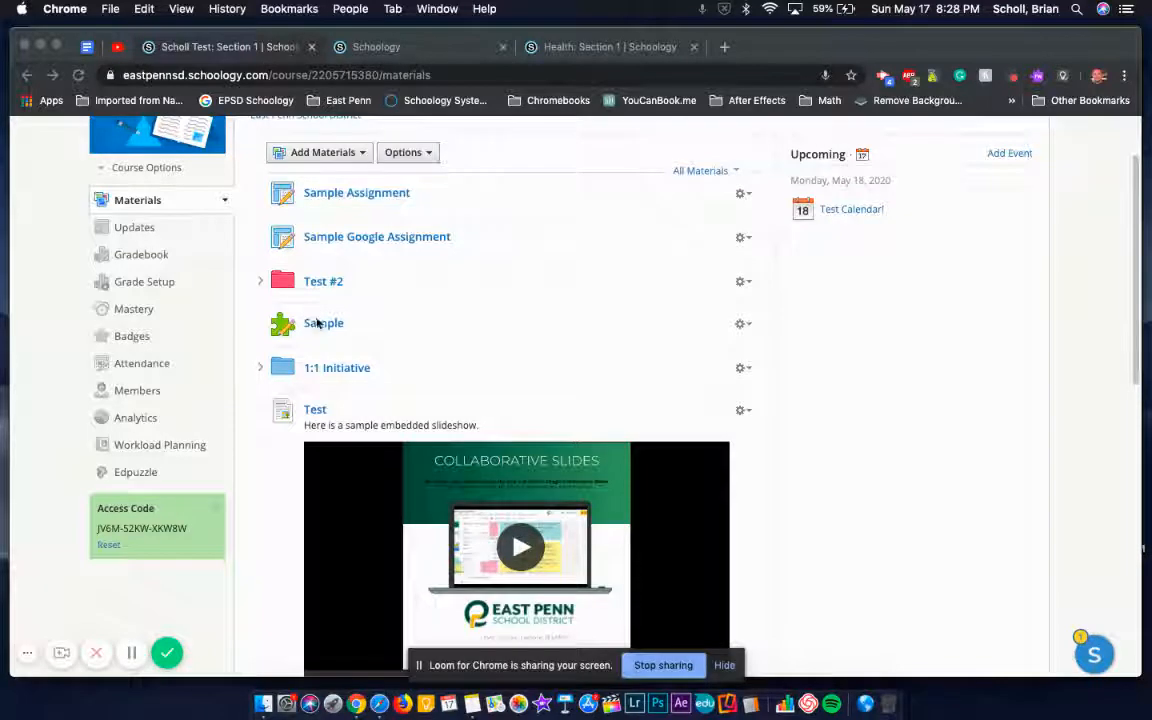
{"action": "scroll", "coordinate": [319, 330], "scroll_direction": "down", "scroll_amount": 3}
{"action": "left_click", "coordinate": [333, 411]}
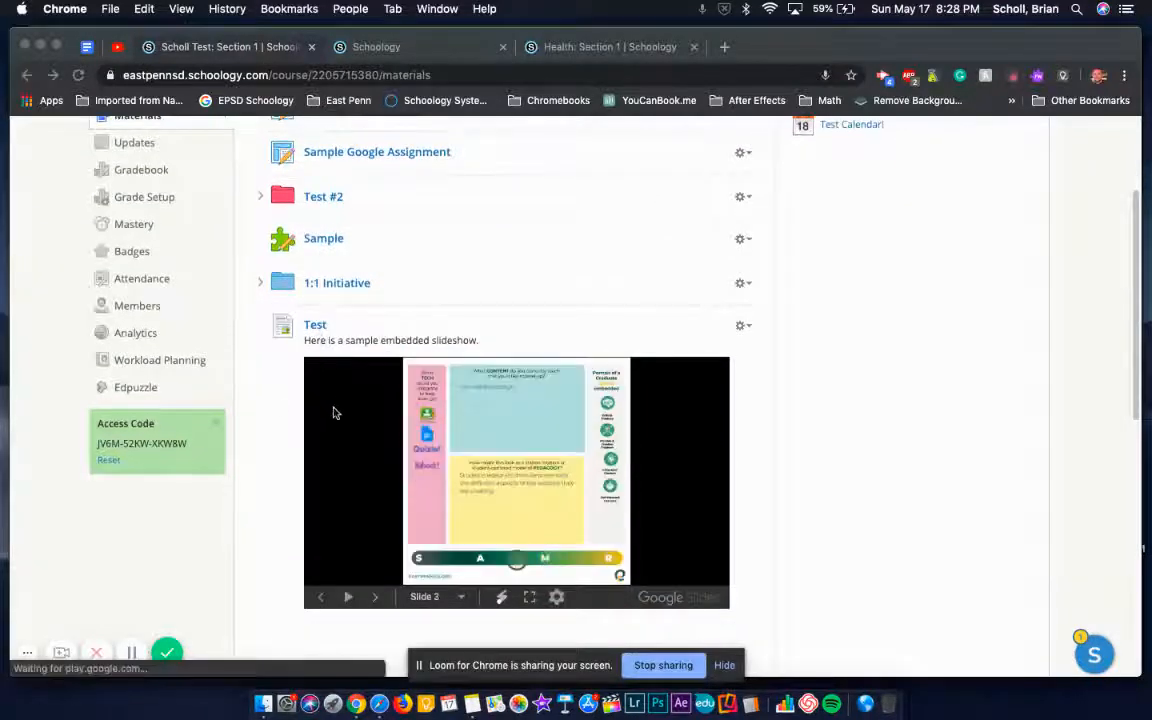
{"action": "scroll", "coordinate": [262, 398], "scroll_direction": "down", "scroll_amount": 5}
{"action": "scroll", "coordinate": [264, 400], "scroll_direction": "down", "scroll_amount": 4}
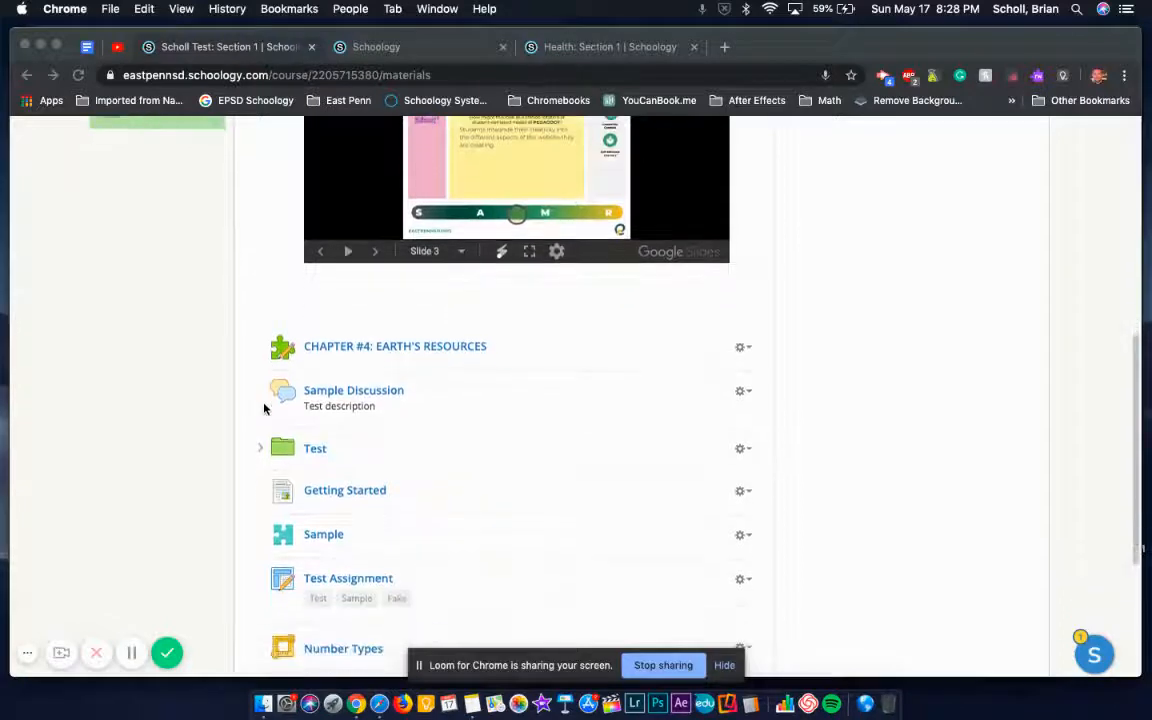
{"action": "scroll", "coordinate": [264, 410], "scroll_direction": "down", "scroll_amount": 6}
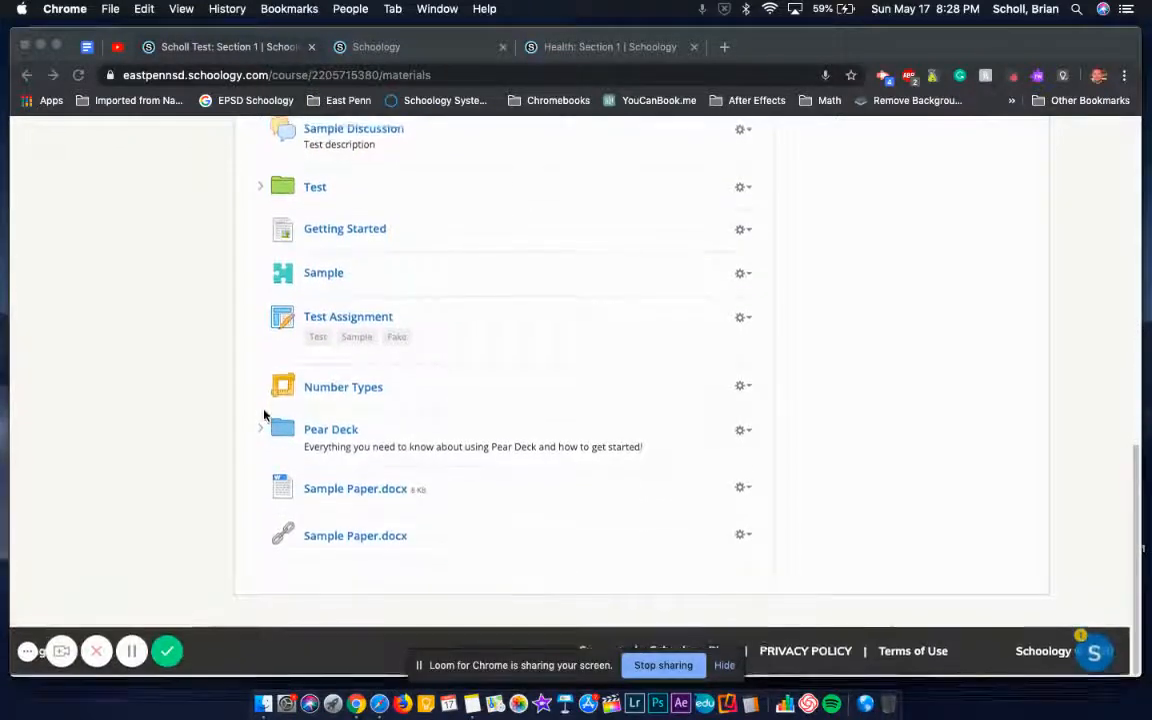
{"action": "scroll", "coordinate": [264, 415], "scroll_direction": "up", "scroll_amount": 18}
{"action": "scroll", "coordinate": [264, 415], "scroll_direction": "down", "scroll_amount": 3}
{"action": "scroll", "coordinate": [264, 415], "scroll_direction": "down", "scroll_amount": 15}
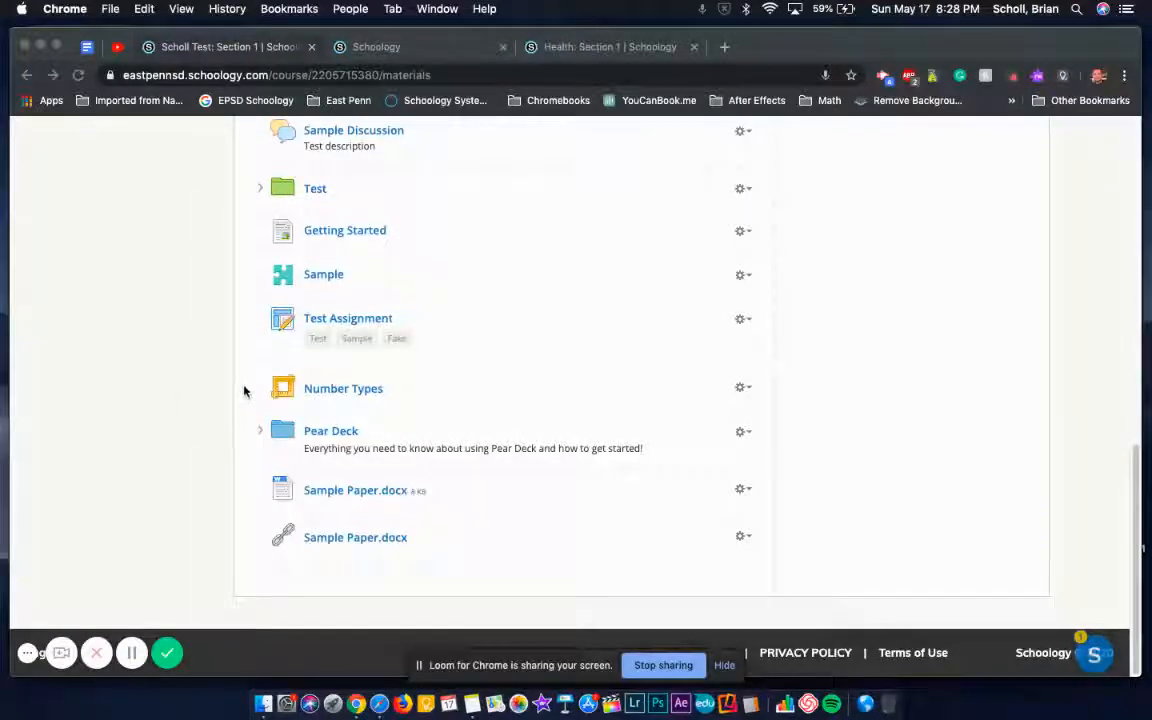
{"action": "scroll", "coordinate": [243, 390], "scroll_direction": "up", "scroll_amount": 15}
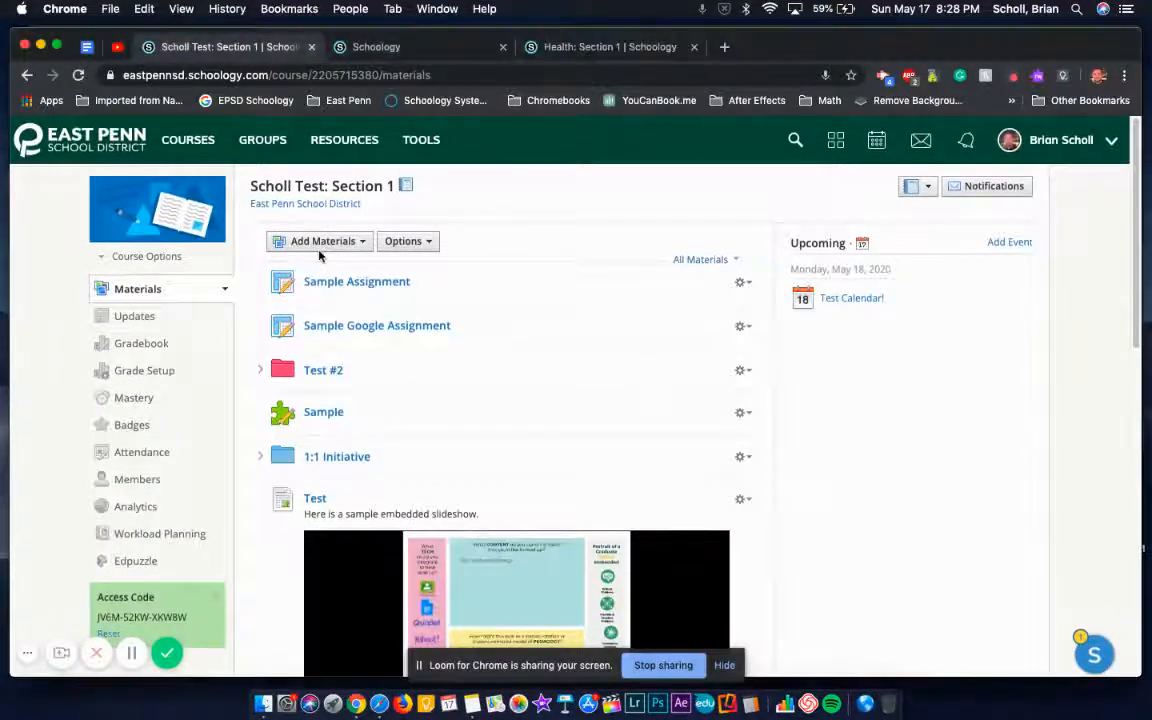
{"action": "scroll", "coordinate": [321, 250], "scroll_direction": "down", "scroll_amount": 15}
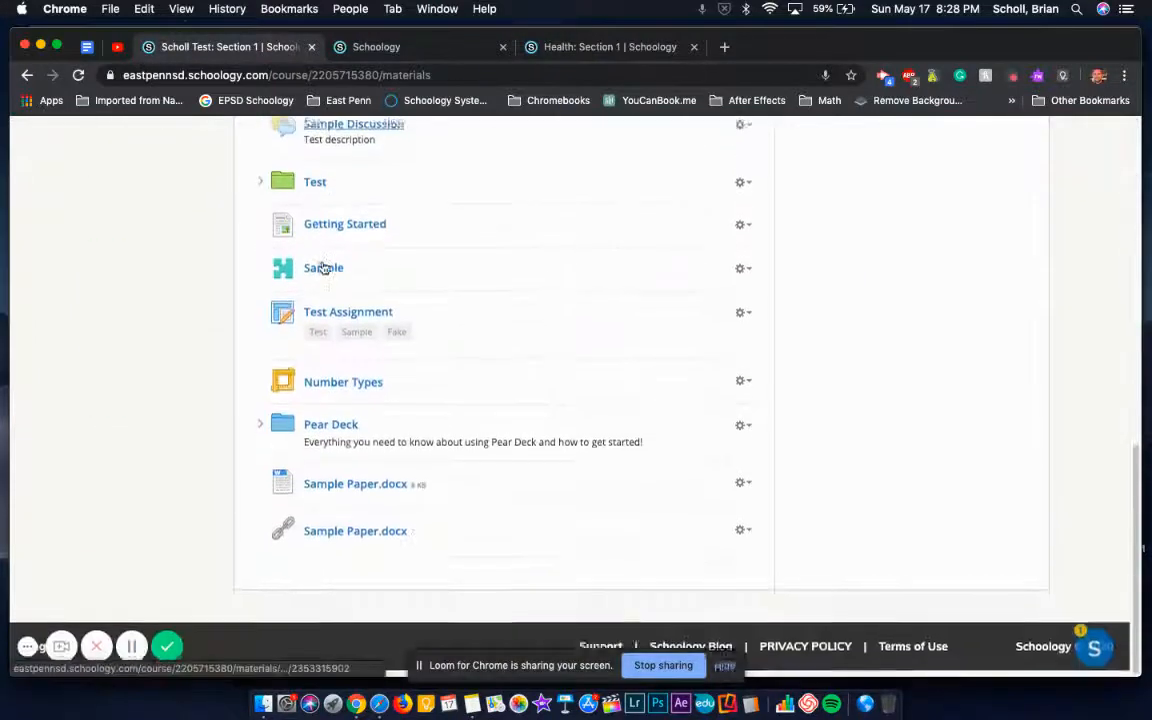
{"action": "scroll", "coordinate": [342, 513], "scroll_direction": "up", "scroll_amount": 15}
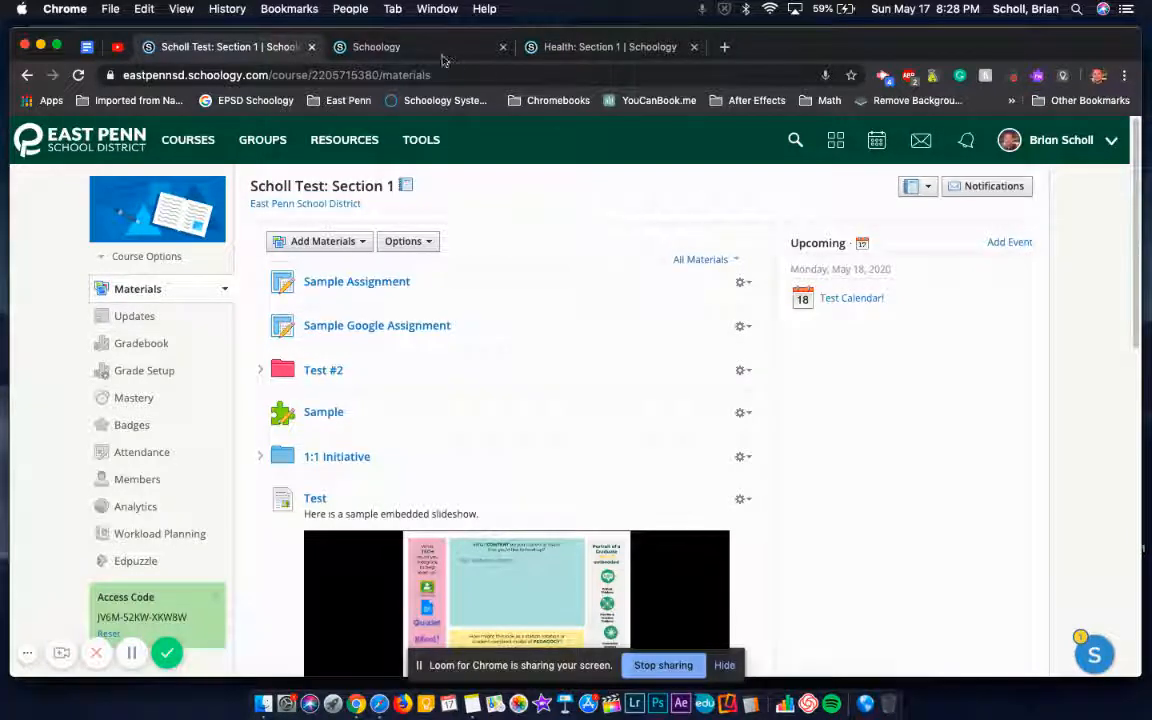
Step: Review the topic folders in the technology resources collection under Nazareth Backups
{"action": "left_click", "coordinate": [405, 47]}
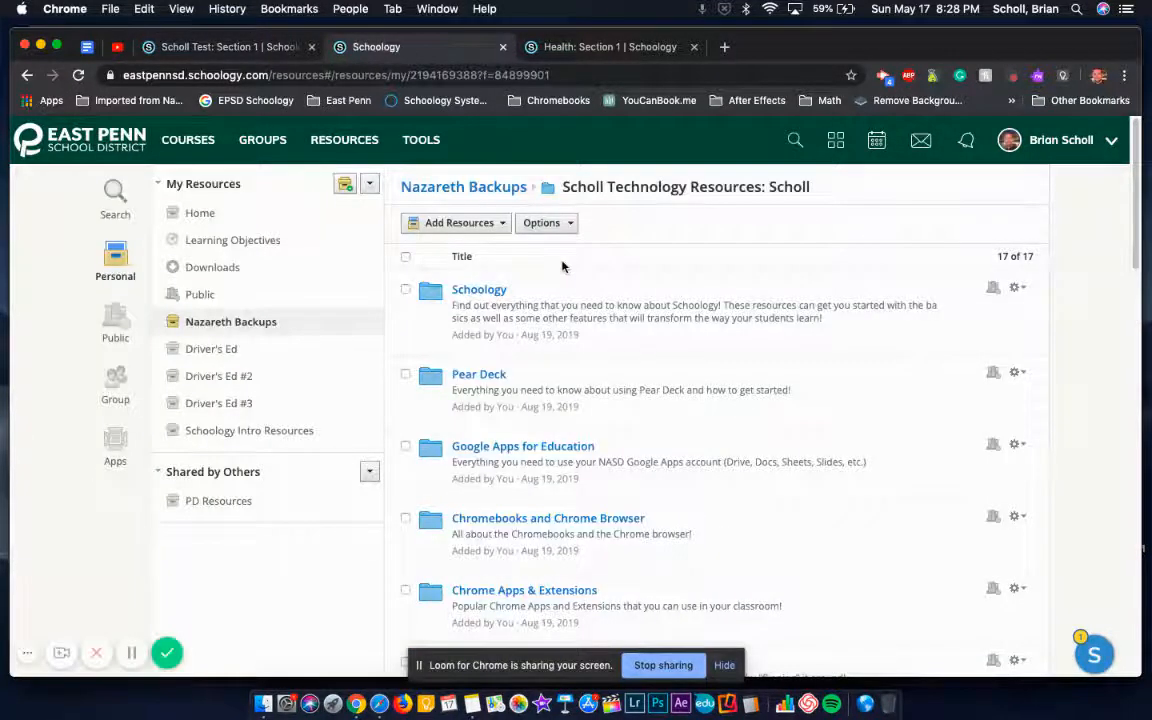
{"action": "scroll", "coordinate": [562, 265], "scroll_direction": "down", "scroll_amount": 3}
{"action": "scroll", "coordinate": [505, 236], "scroll_direction": "down", "scroll_amount": 1}
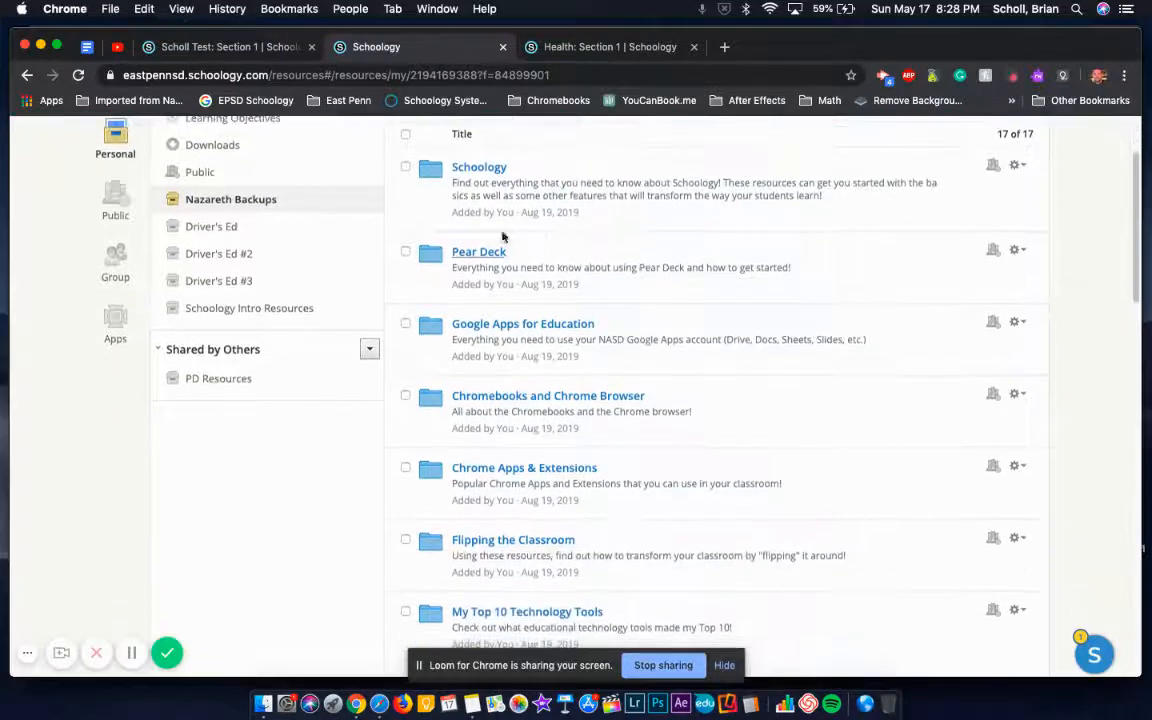
{"action": "scroll", "coordinate": [474, 190], "scroll_direction": "down", "scroll_amount": 2}
{"action": "scroll", "coordinate": [474, 204], "scroll_direction": "down", "scroll_amount": 15}
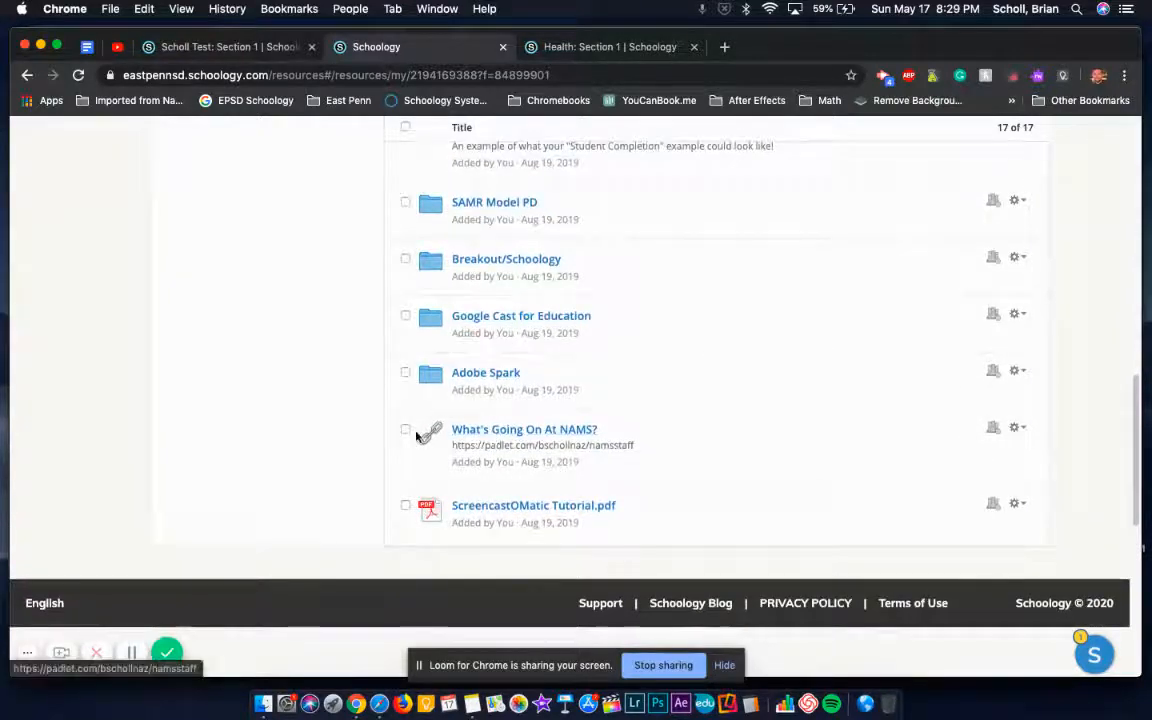
{"action": "scroll", "coordinate": [499, 507], "scroll_direction": "up", "scroll_amount": 15}
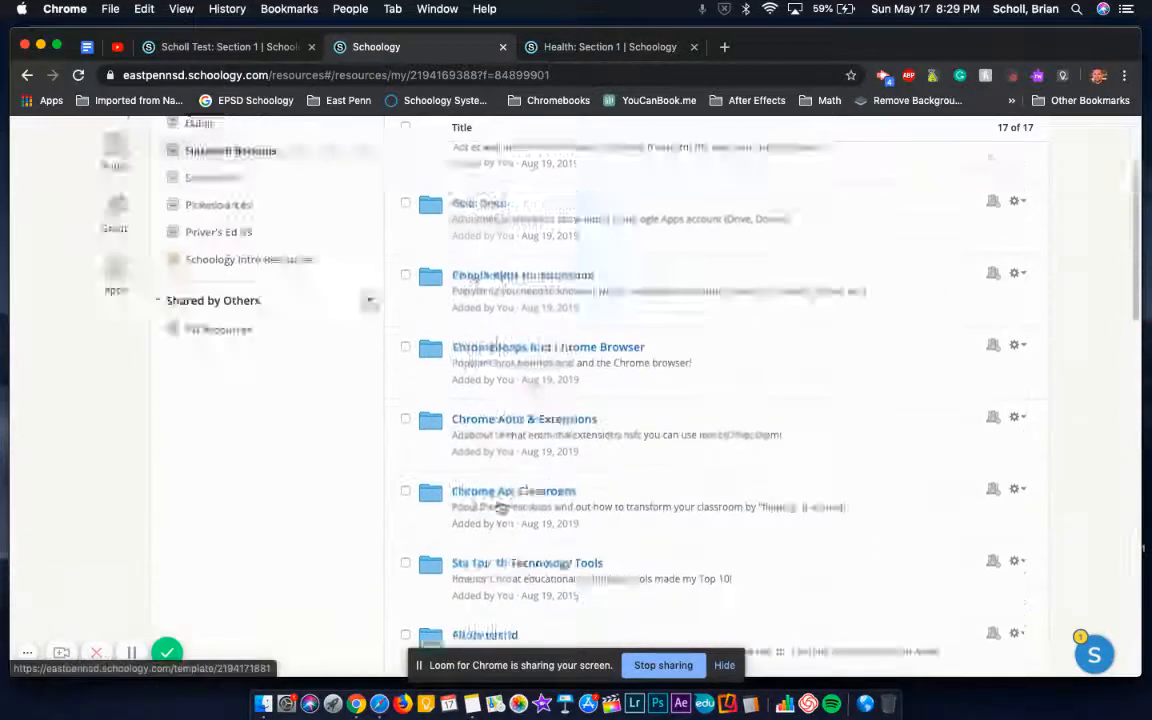
Step: Open the Schoology resource folder, look through its subfolders, and return to the parent technology resources collection
{"action": "left_click", "coordinate": [478, 290]}
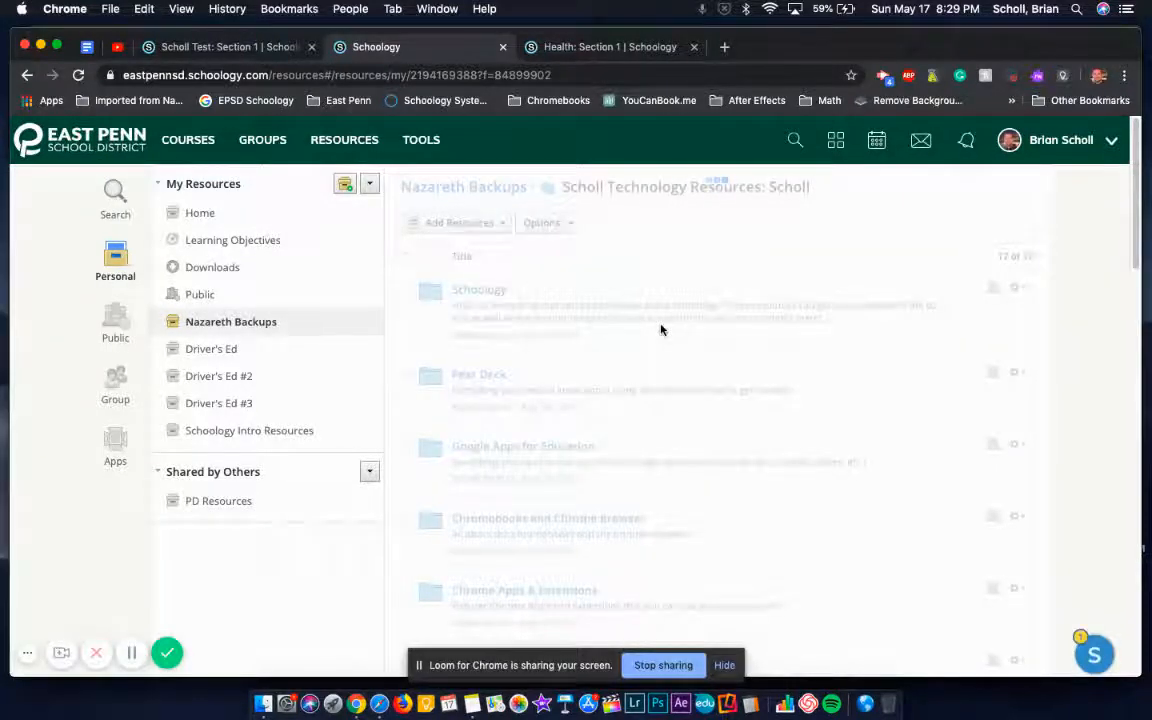
{"action": "scroll", "coordinate": [660, 330], "scroll_direction": "down", "scroll_amount": 5}
{"action": "scroll", "coordinate": [660, 330], "scroll_direction": "down", "scroll_amount": 3}
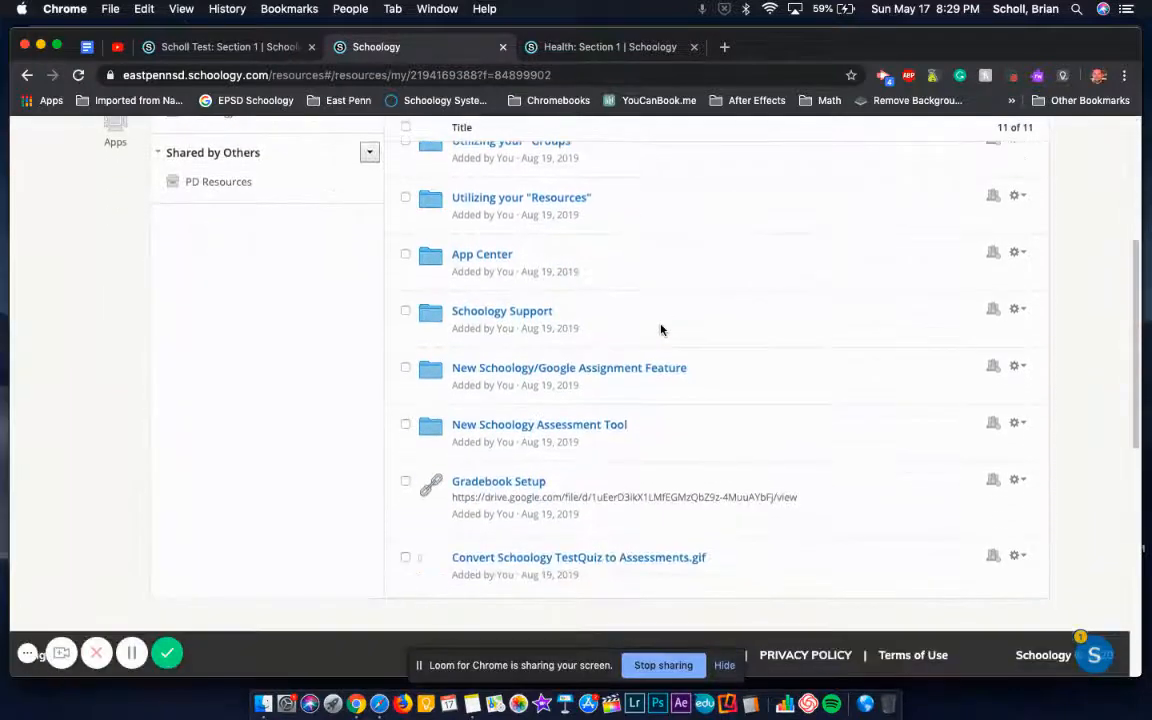
{"action": "scroll", "coordinate": [660, 330], "scroll_direction": "up", "scroll_amount": 8}
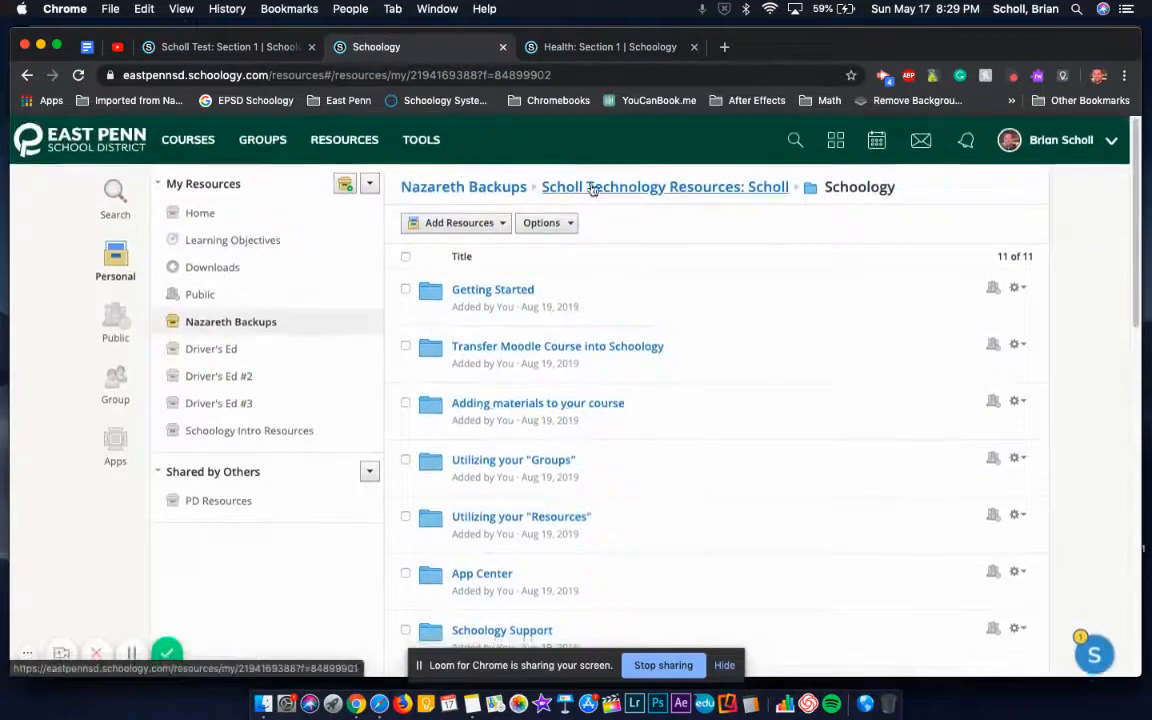
{"action": "left_click", "coordinate": [592, 191]}
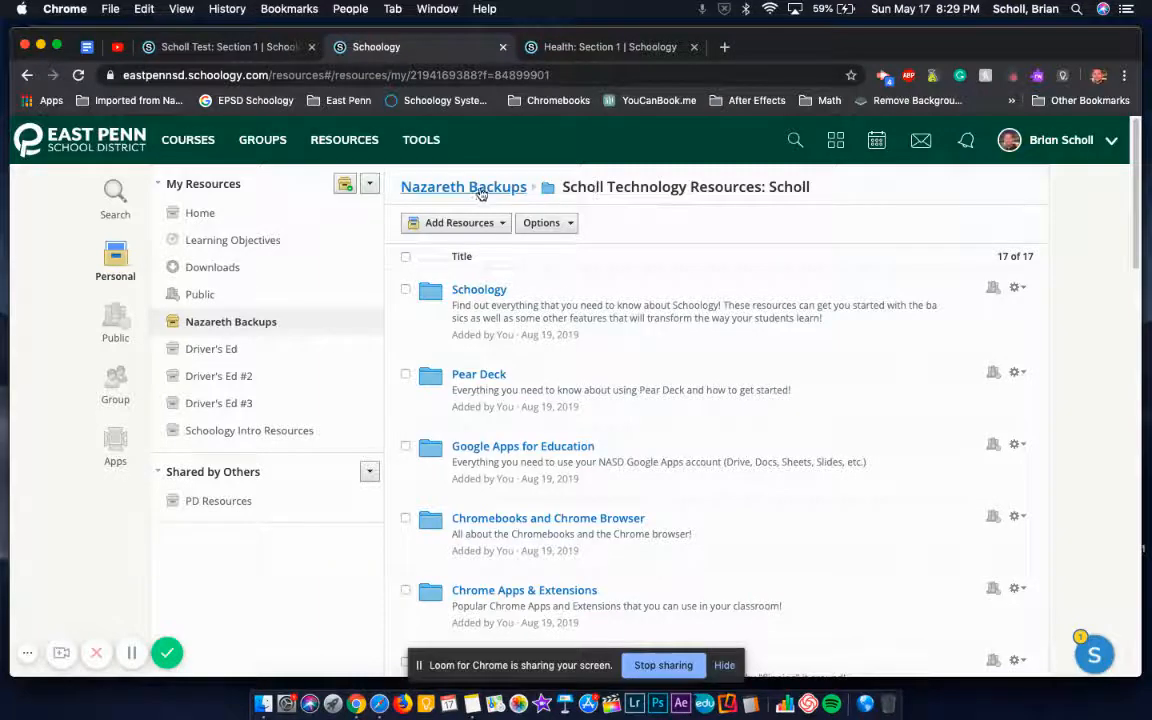
Step: Review how the Health: Section 1 course is organized into unit folders, expanding and collapsing Wellness & Safety to inspect its contents
{"action": "left_click", "coordinate": [588, 50]}
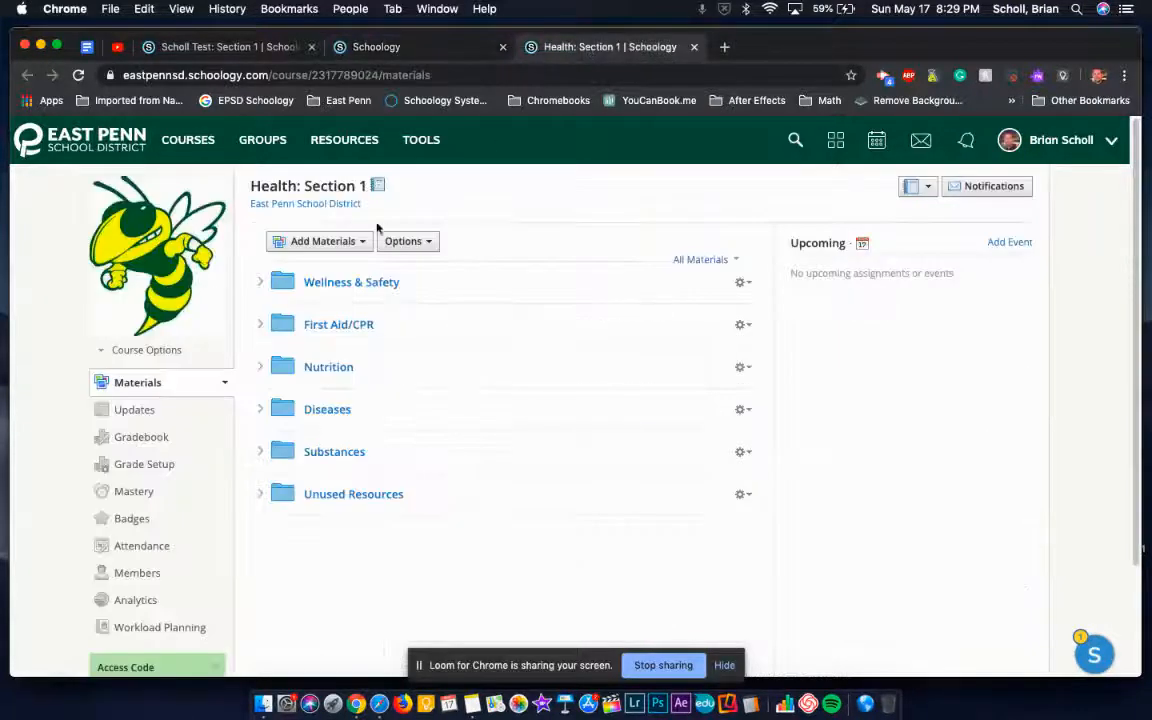
{"action": "left_click", "coordinate": [261, 286]}
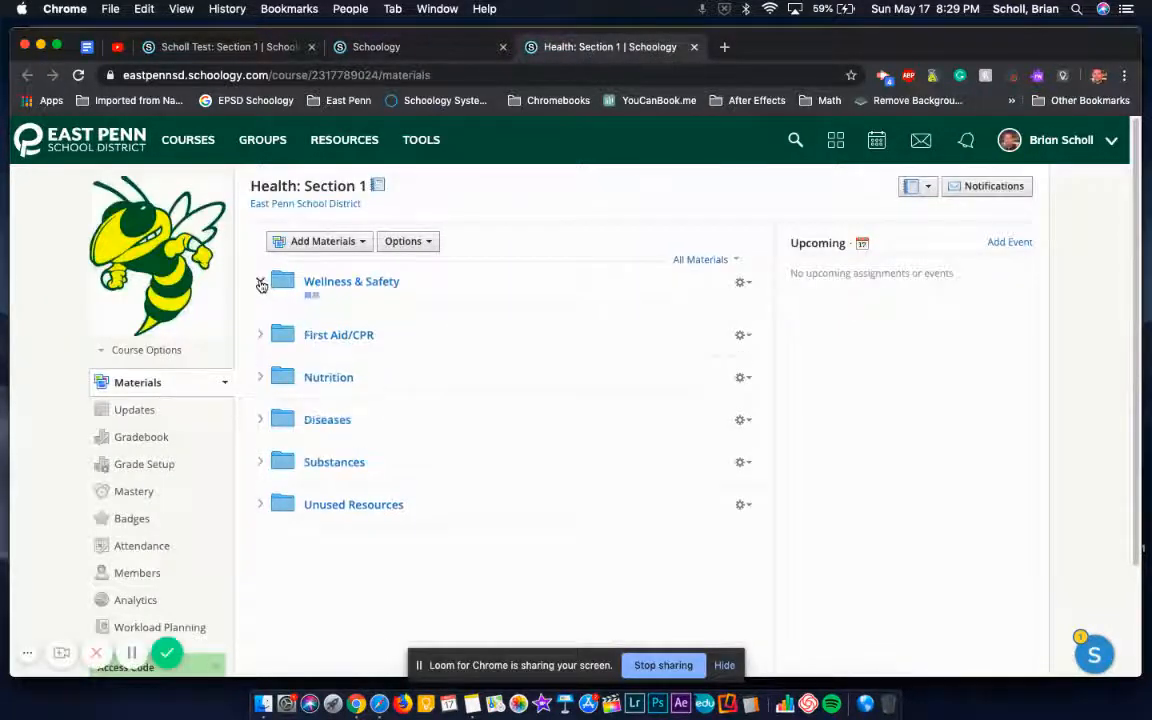
{"action": "scroll", "coordinate": [340, 320], "scroll_direction": "down", "scroll_amount": 1}
{"action": "scroll", "coordinate": [357, 335], "scroll_direction": "down", "scroll_amount": 1}
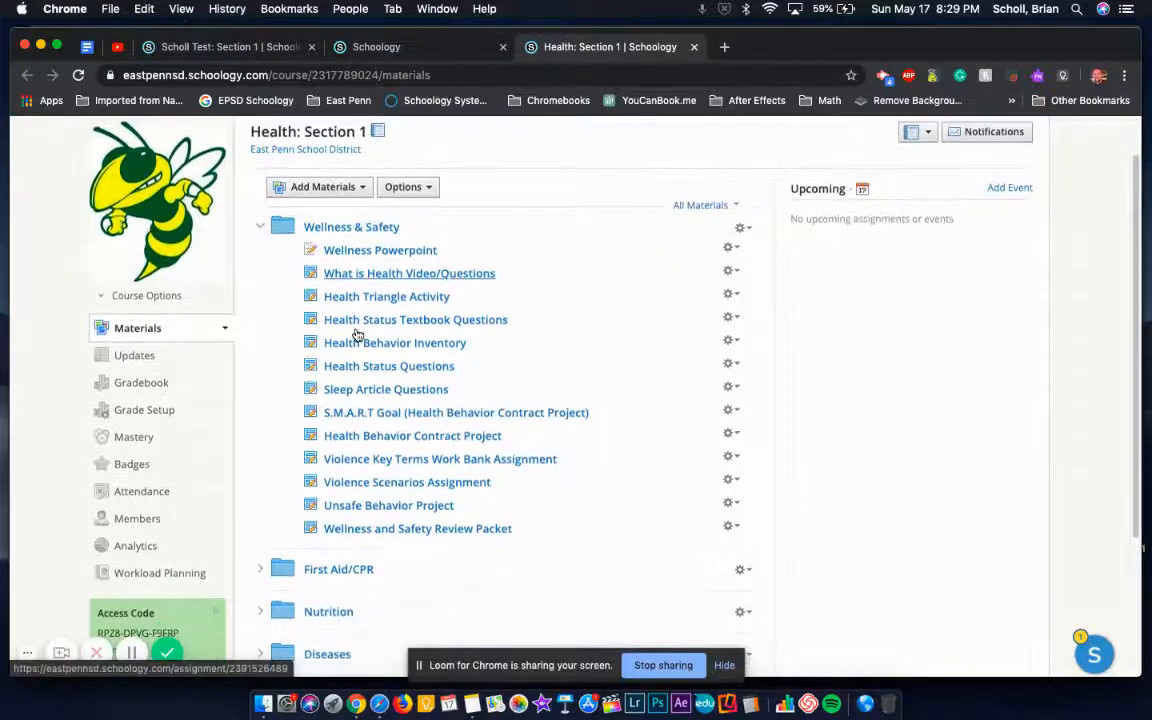
{"action": "scroll", "coordinate": [320, 318], "scroll_direction": "up", "scroll_amount": 2}
{"action": "left_click", "coordinate": [258, 284]}
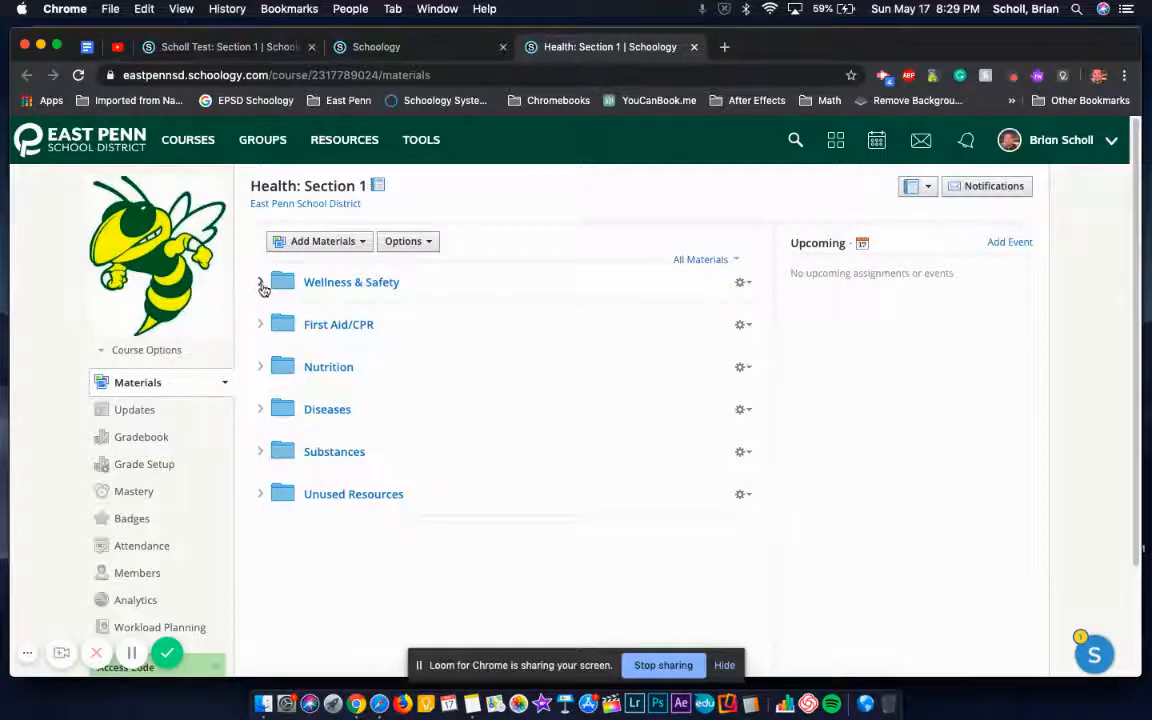
{"action": "scroll", "coordinate": [340, 553], "scroll_direction": "down", "scroll_amount": 3}
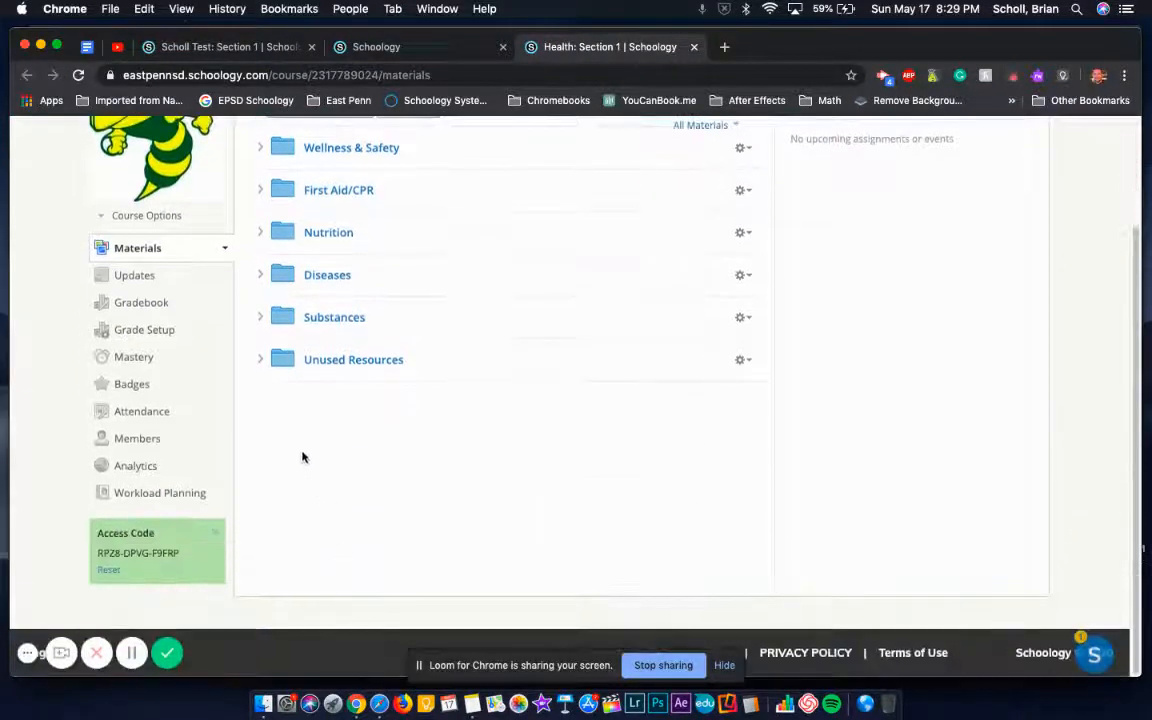
{"action": "scroll", "coordinate": [300, 443], "scroll_direction": "up", "scroll_amount": 1}
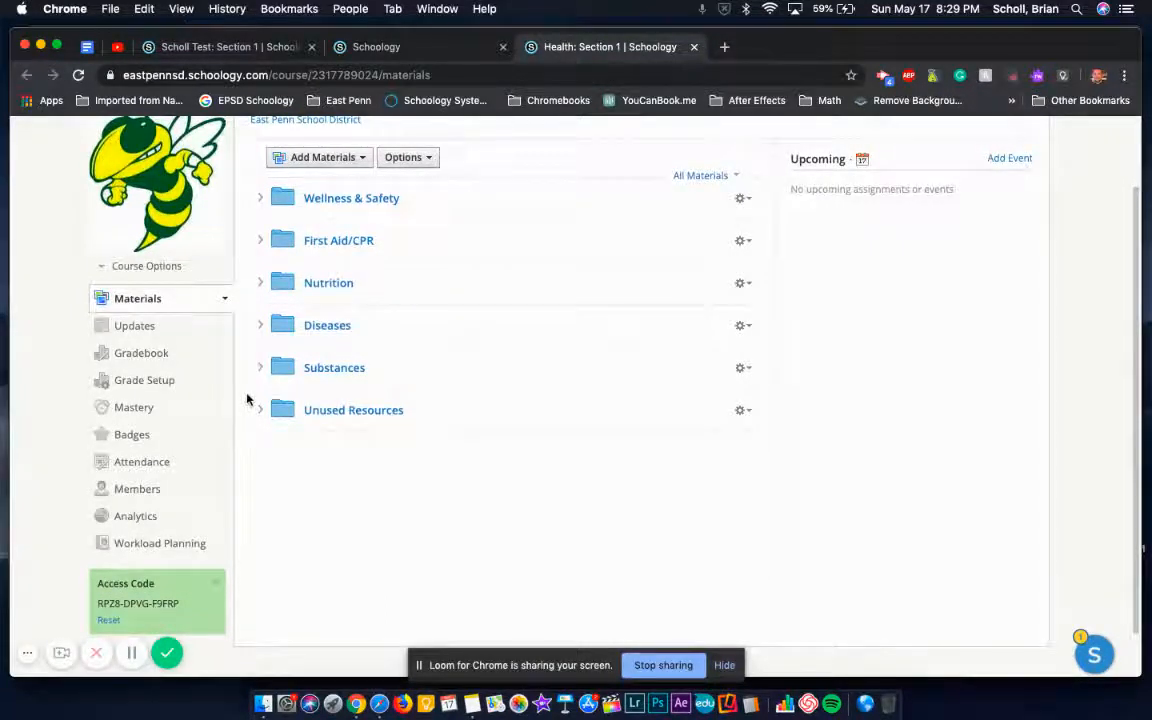
{"action": "scroll", "coordinate": [278, 396], "scroll_direction": "up", "scroll_amount": 2}
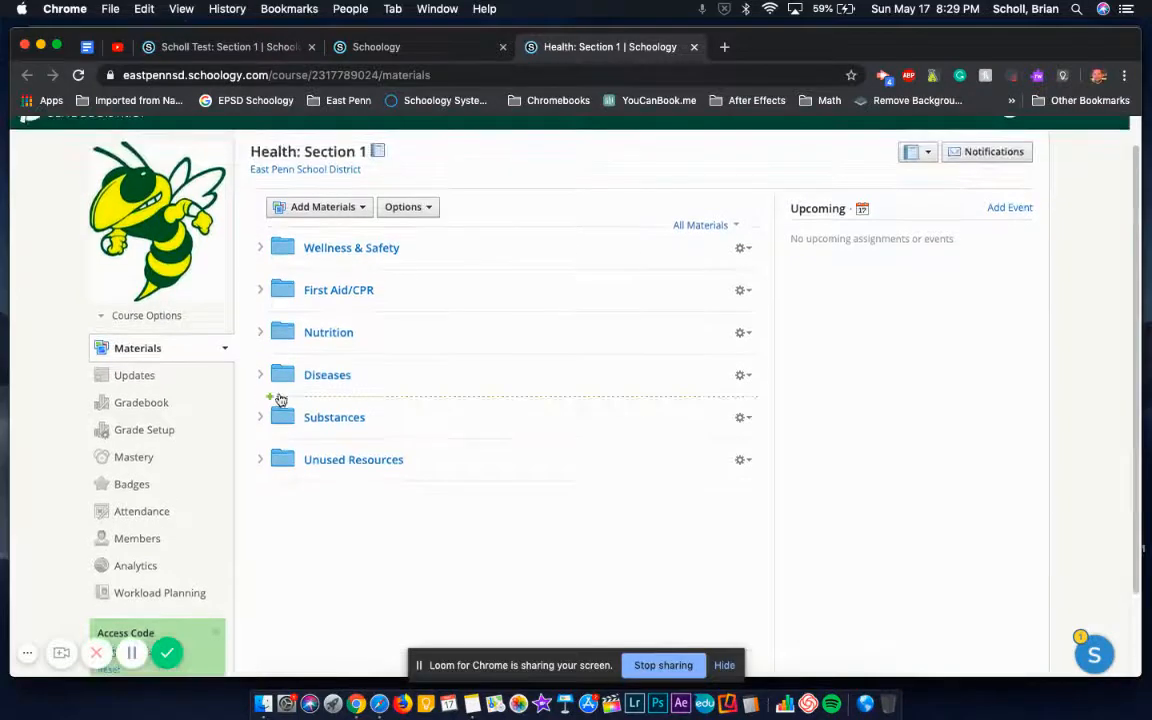
Step: Inspect the actions available for the First Aid/CPR folder, including Unpublish, and leave the Health course for the home page
{"action": "left_click", "coordinate": [746, 297]}
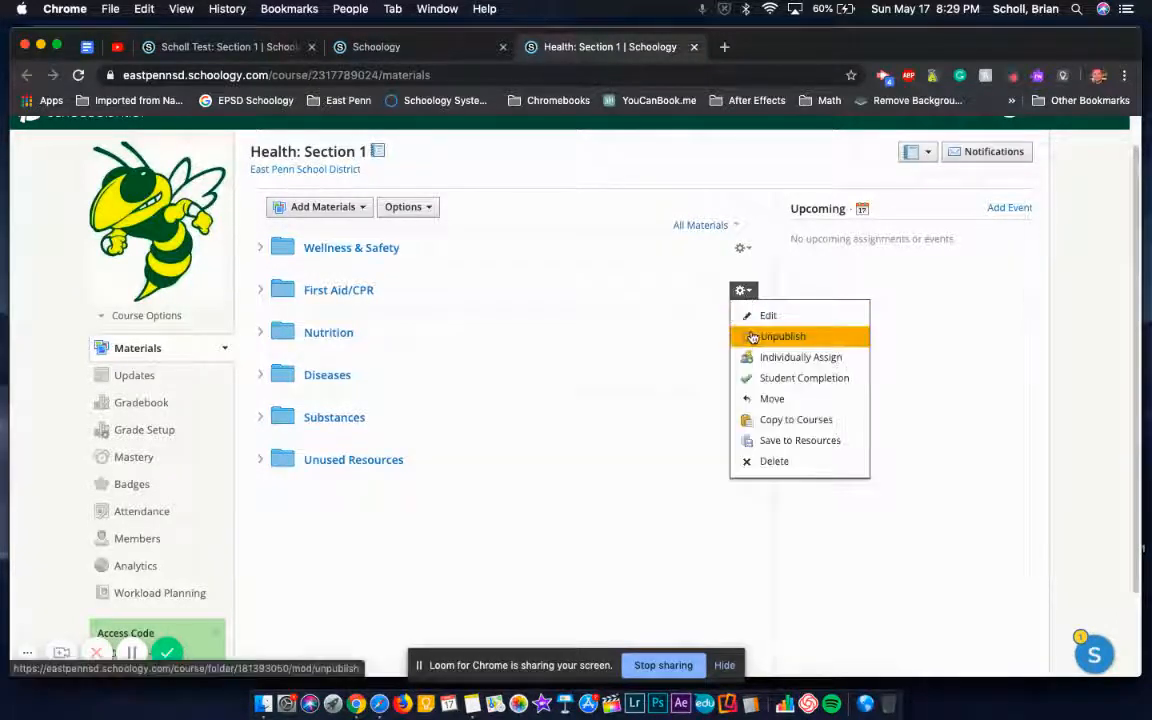
{"action": "left_click", "coordinate": [752, 295]}
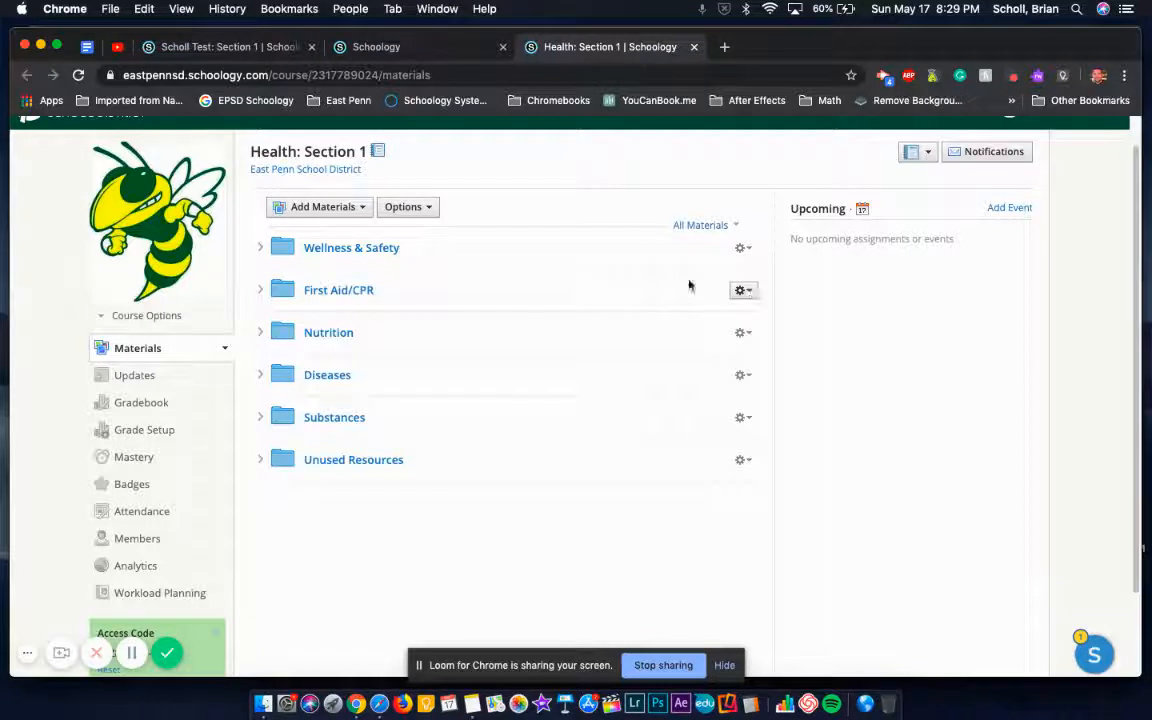
{"action": "scroll", "coordinate": [241, 289], "scroll_direction": "up", "scroll_amount": 2}
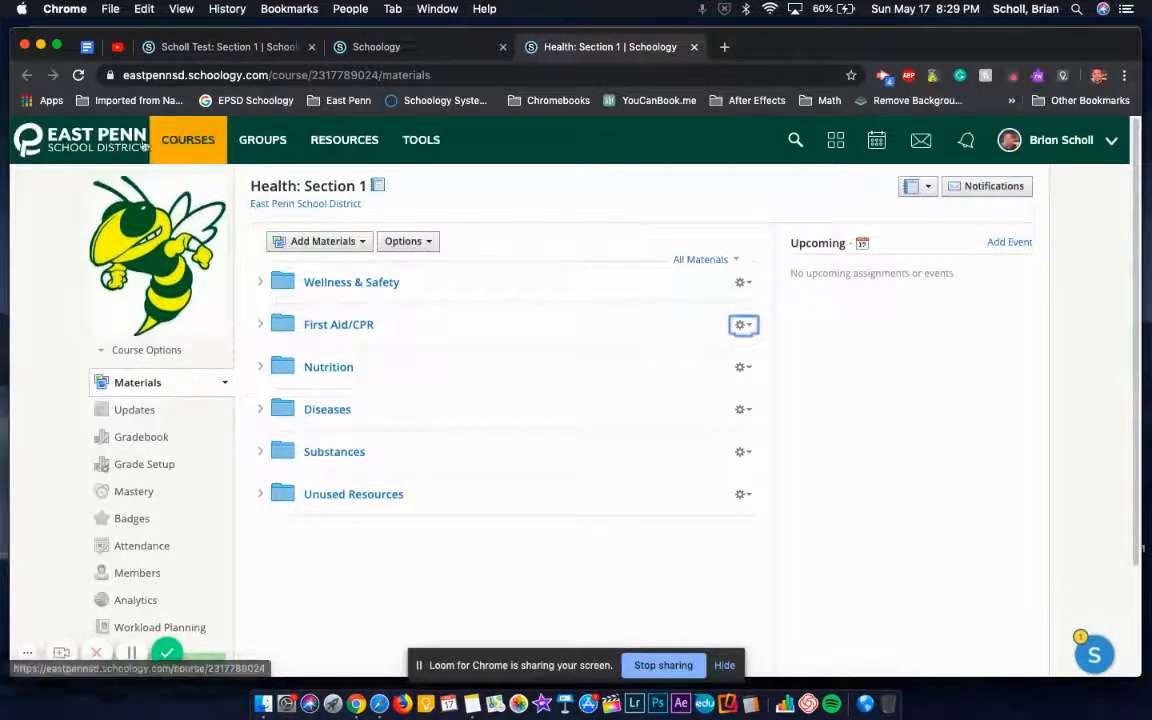
{"action": "left_click", "coordinate": [100, 147]}
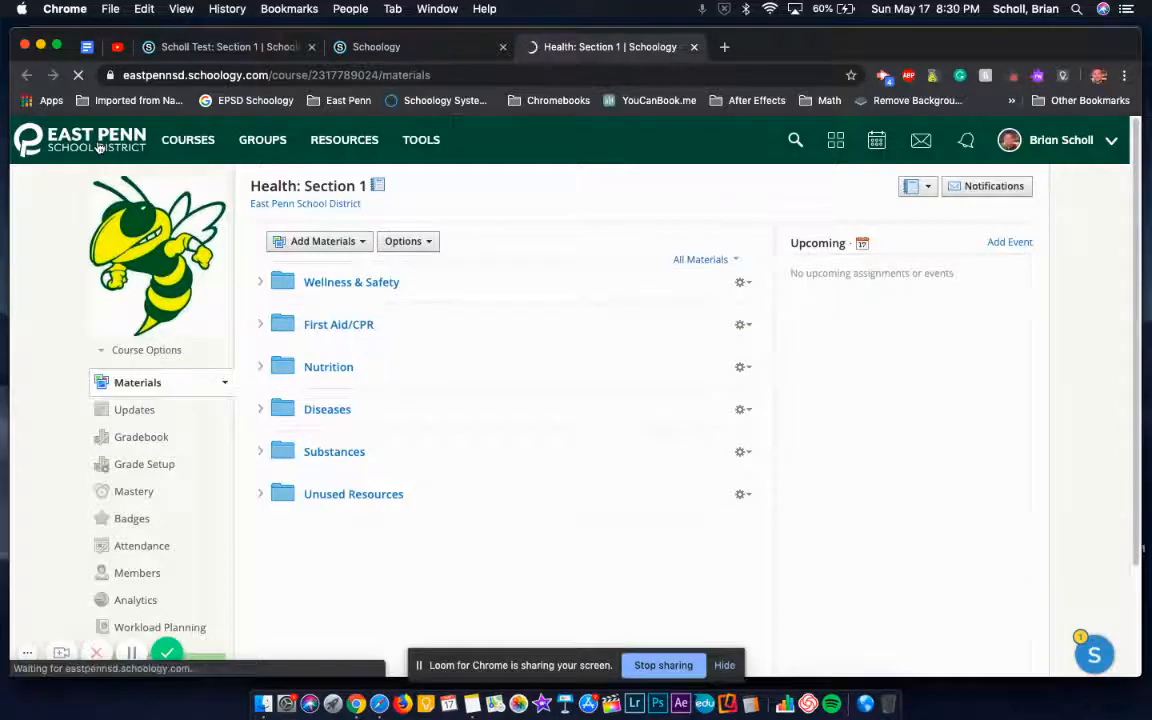
Step: Return to the Section 1 test course and move Sample Google Assignment into the Test #2 folder
{"action": "left_click", "coordinate": [390, 47]}
{"action": "left_click", "coordinate": [236, 49]}
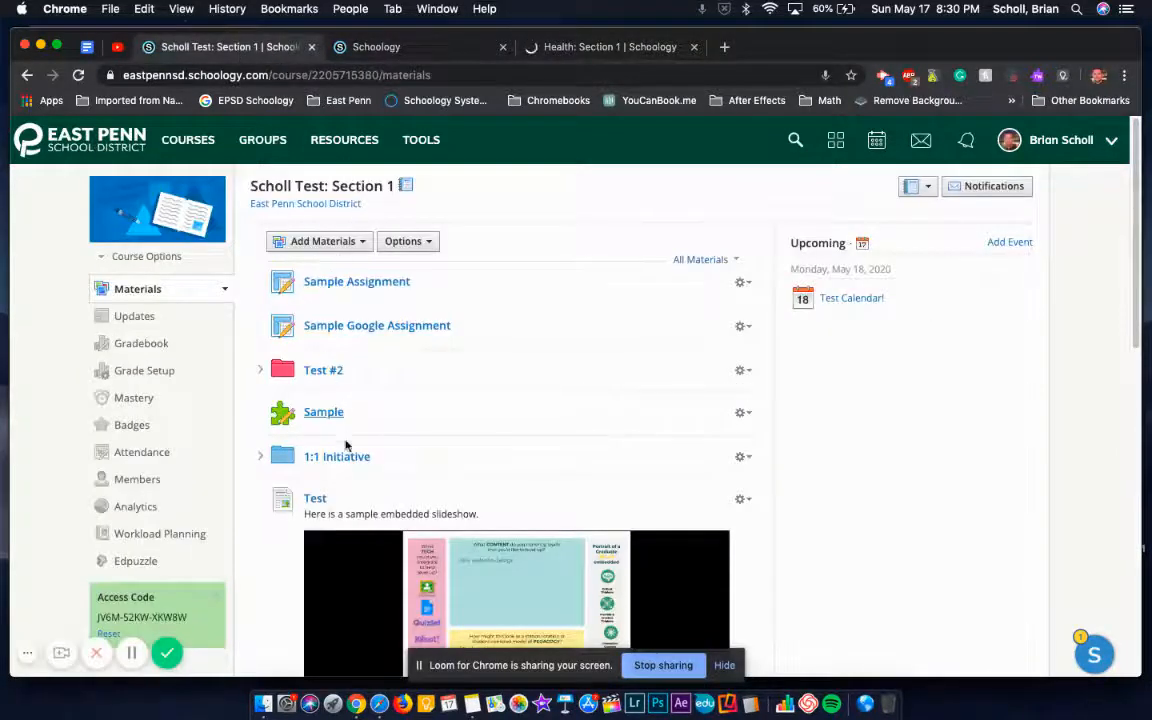
{"action": "left_click", "coordinate": [260, 370]}
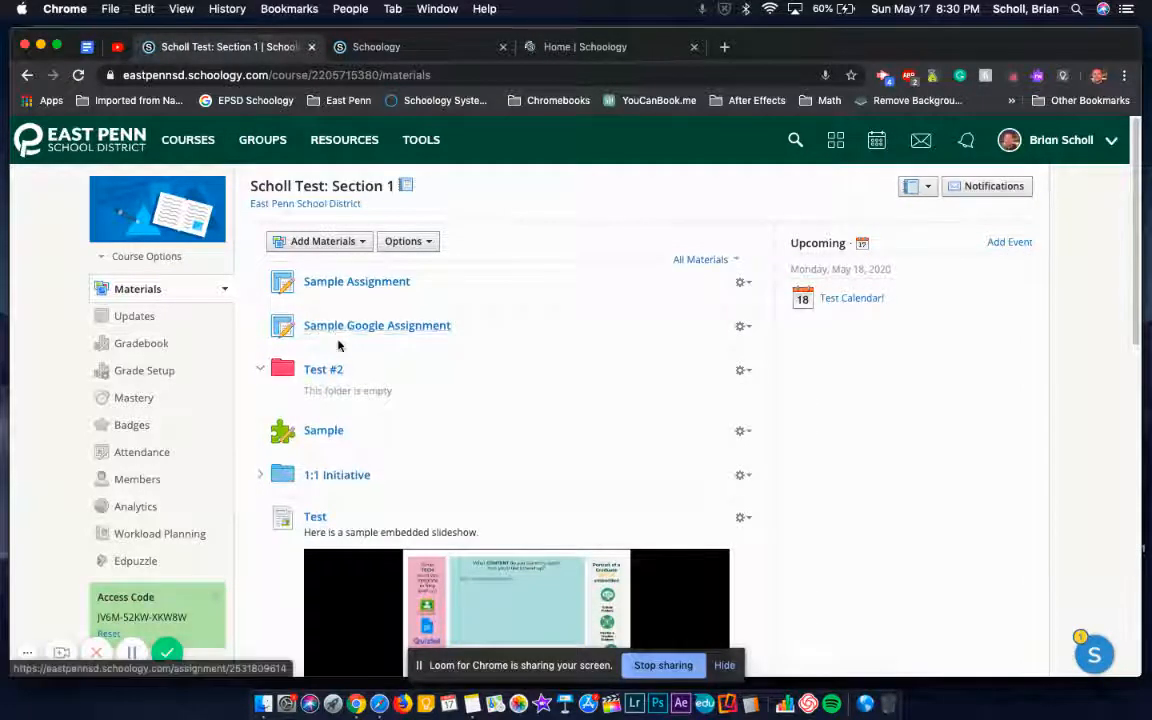
{"action": "mouse_move", "coordinate": [337, 340]}
{"action": "left_mouse_down"}
{"action": "mouse_move", "coordinate": [337, 368]}
{"action": "mouse_move", "coordinate": [370, 391]}
{"action": "mouse_move", "coordinate": [340, 379]}
{"action": "mouse_move", "coordinate": [343, 355]}
{"action": "left_mouse_up"}
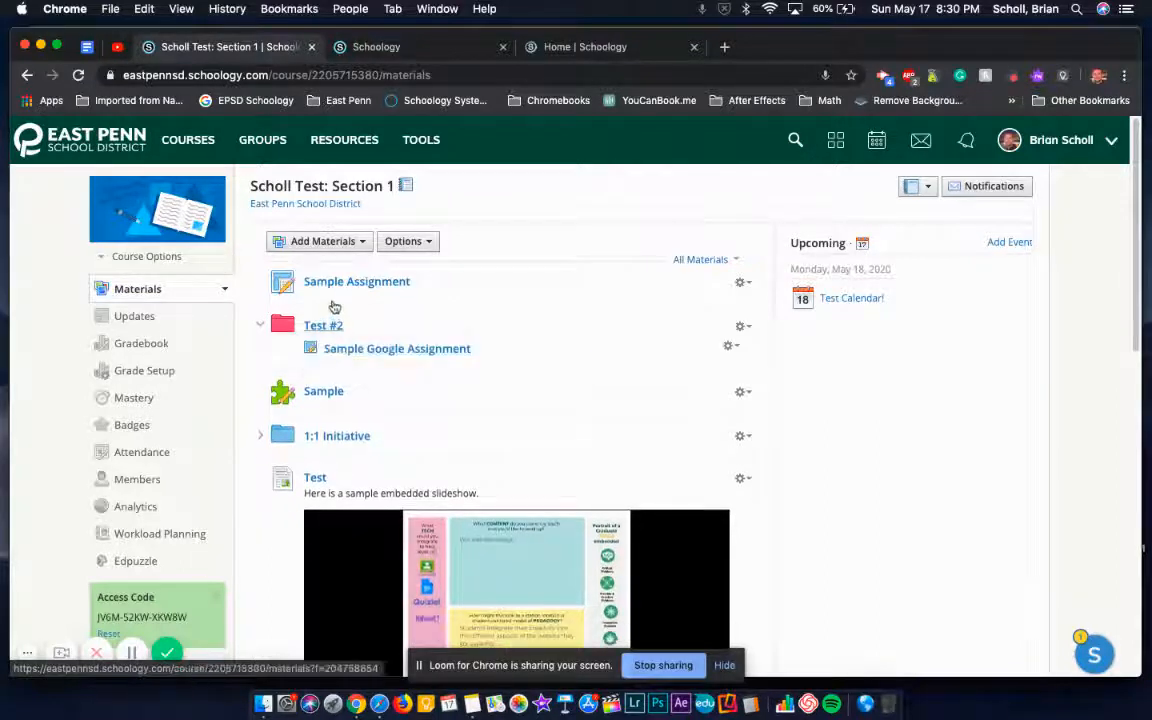
Step: Move Sample Assignment into the Test #2 folder and collapse the folder
{"action": "left_click_drag", "start_coordinate": [329, 283], "coordinate": [353, 321]}
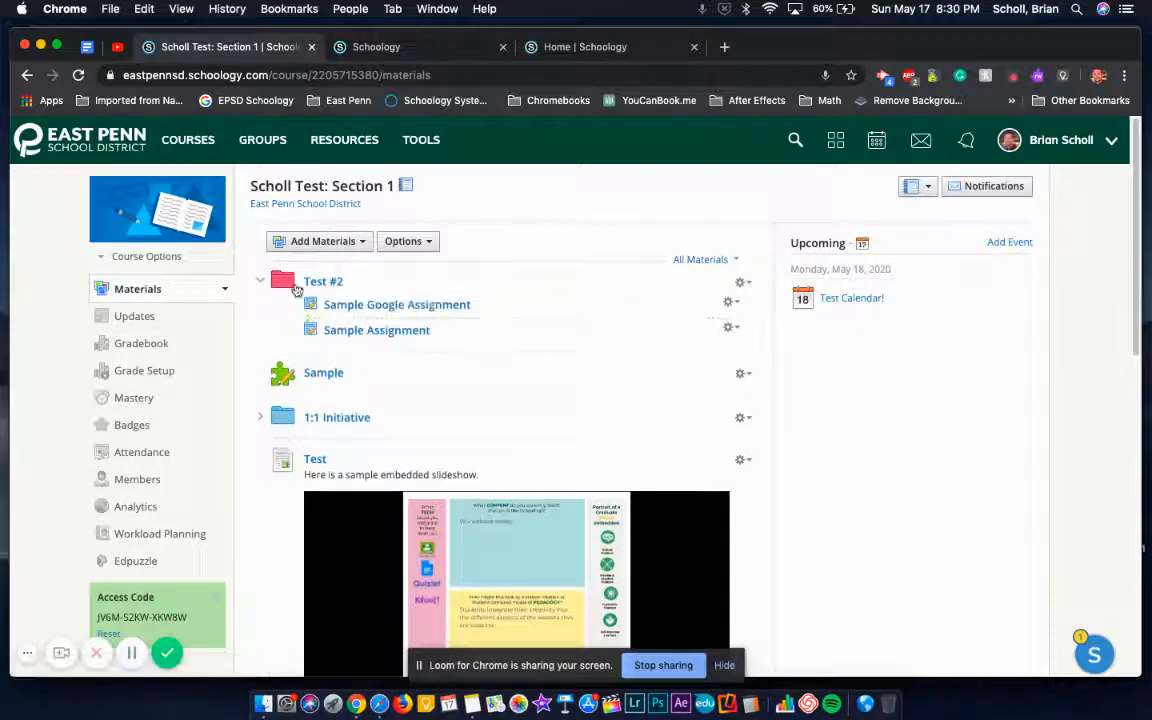
{"action": "left_click", "coordinate": [263, 283]}
Step: Review the kinds of materials that can be added to the course and look through its full materials list
{"action": "left_click", "coordinate": [316, 241]}
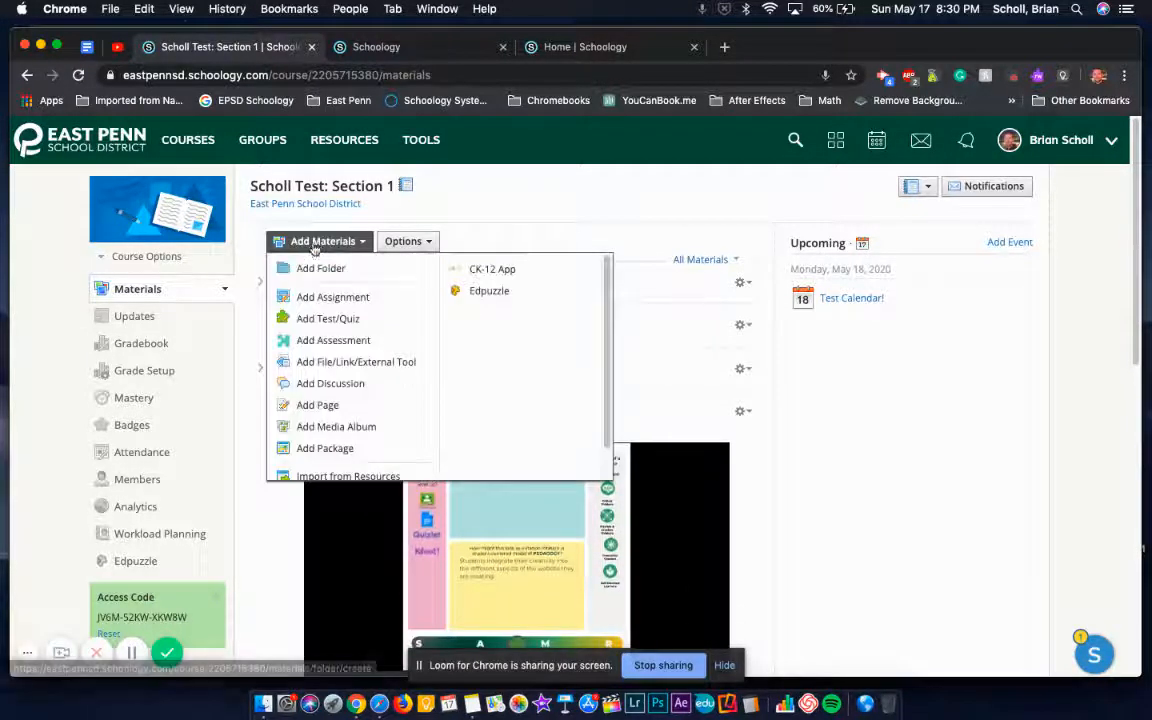
{"action": "left_click", "coordinate": [312, 241]}
{"action": "scroll", "coordinate": [314, 247], "scroll_direction": "down", "scroll_amount": 10}
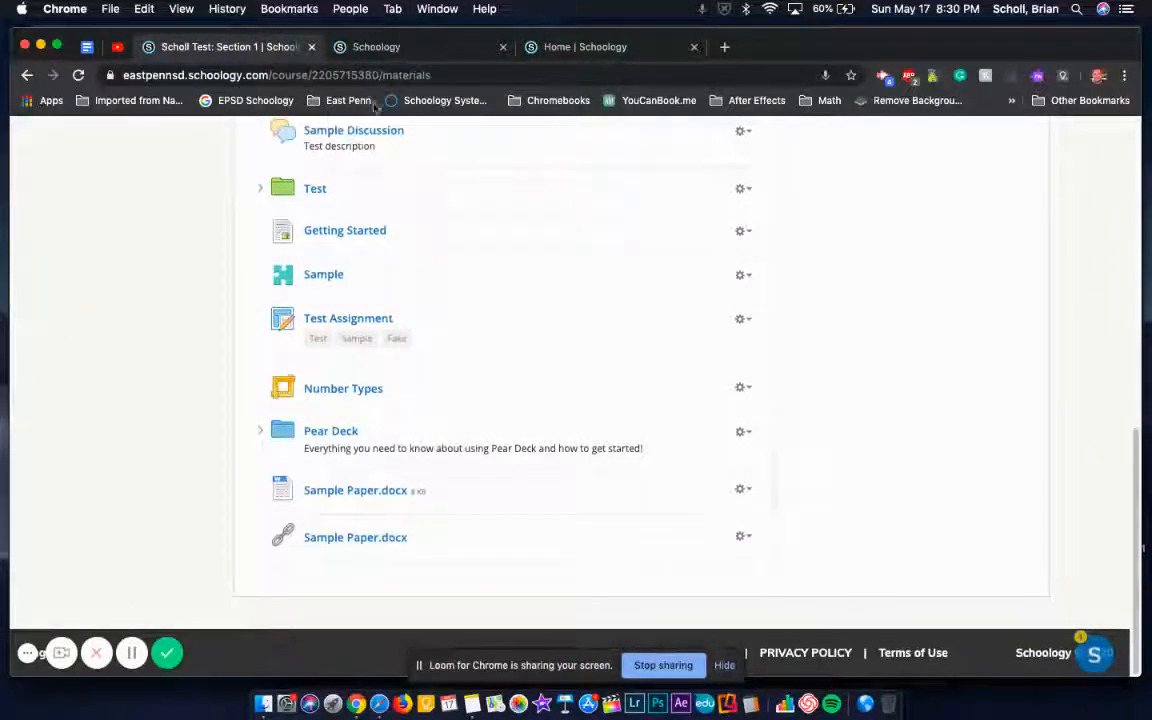
{"action": "scroll", "coordinate": [369, 285], "scroll_direction": "up", "scroll_amount": 10}
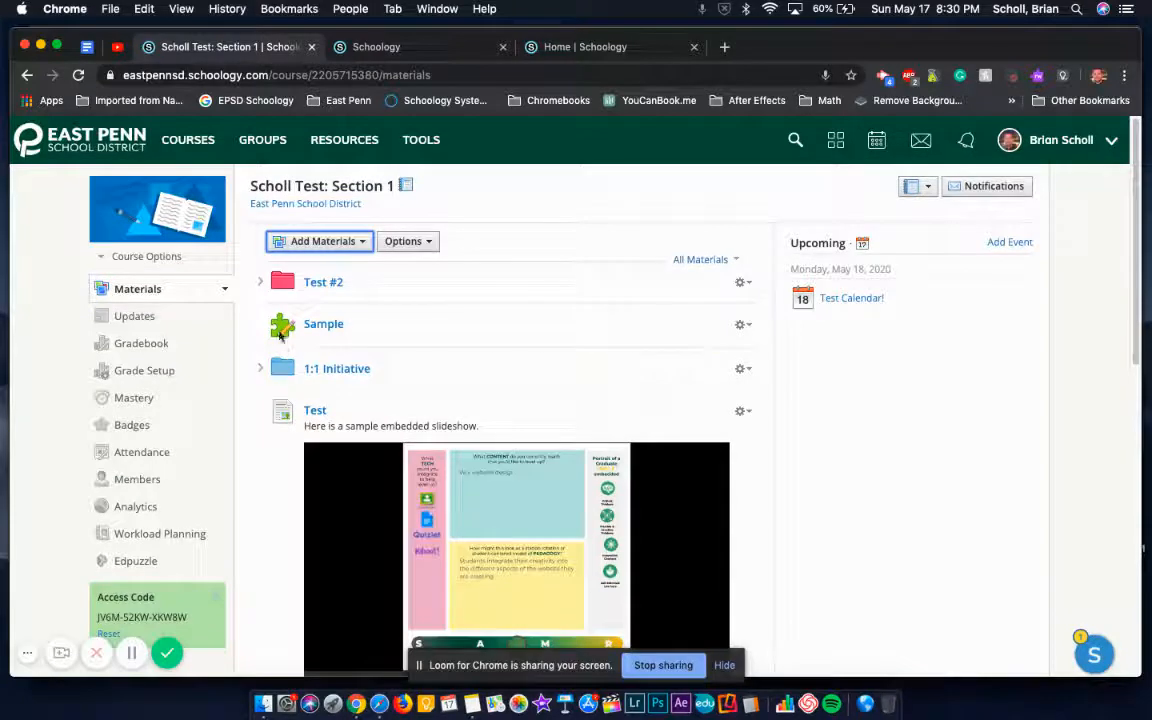
Step: Expand the Test #2 folder, inspect the options for adding materials at a specific spot in the list, and collapse the folder again
{"action": "left_click_drag", "start_coordinate": [283, 313], "coordinate": [337, 346]}
{"action": "left_click", "coordinate": [260, 282]}
{"action": "left_click", "coordinate": [337, 346]}
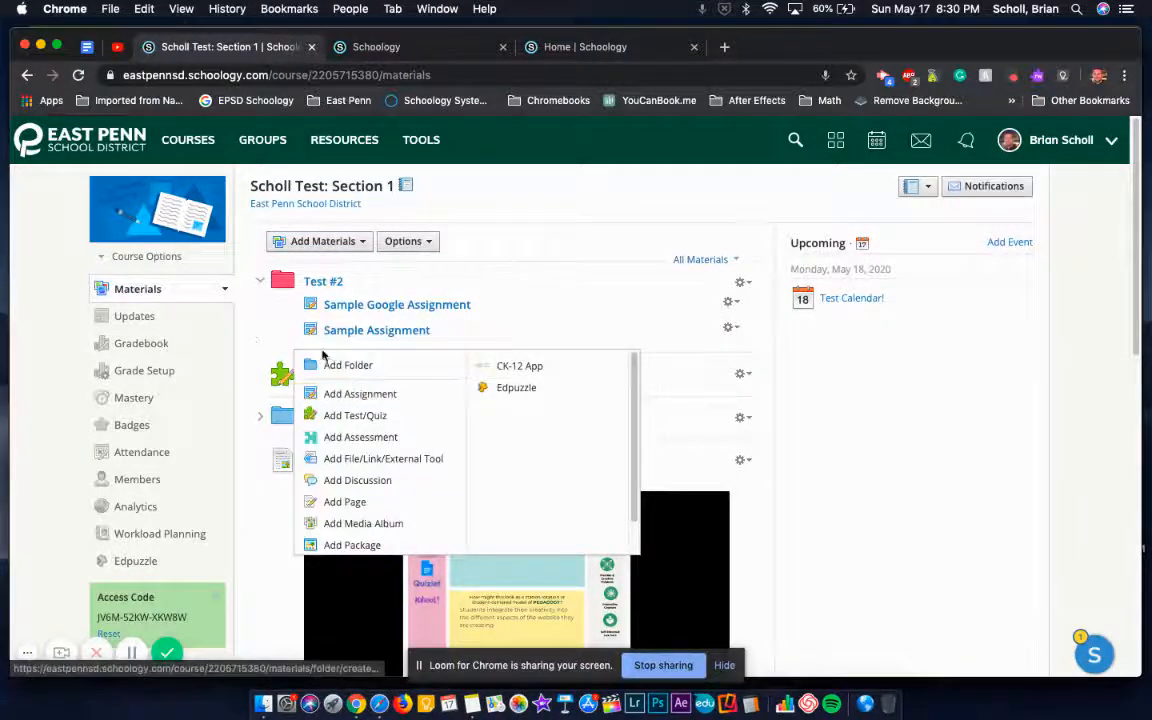
{"action": "left_click", "coordinate": [231, 304]}
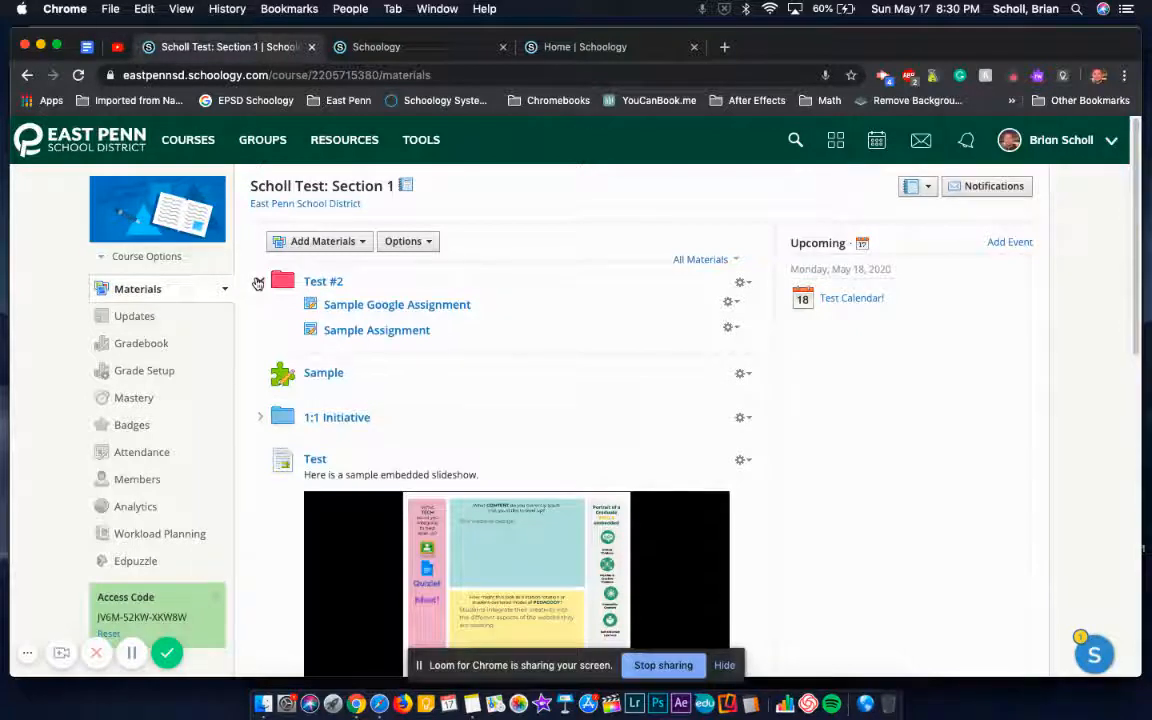
{"action": "left_click", "coordinate": [258, 283]}
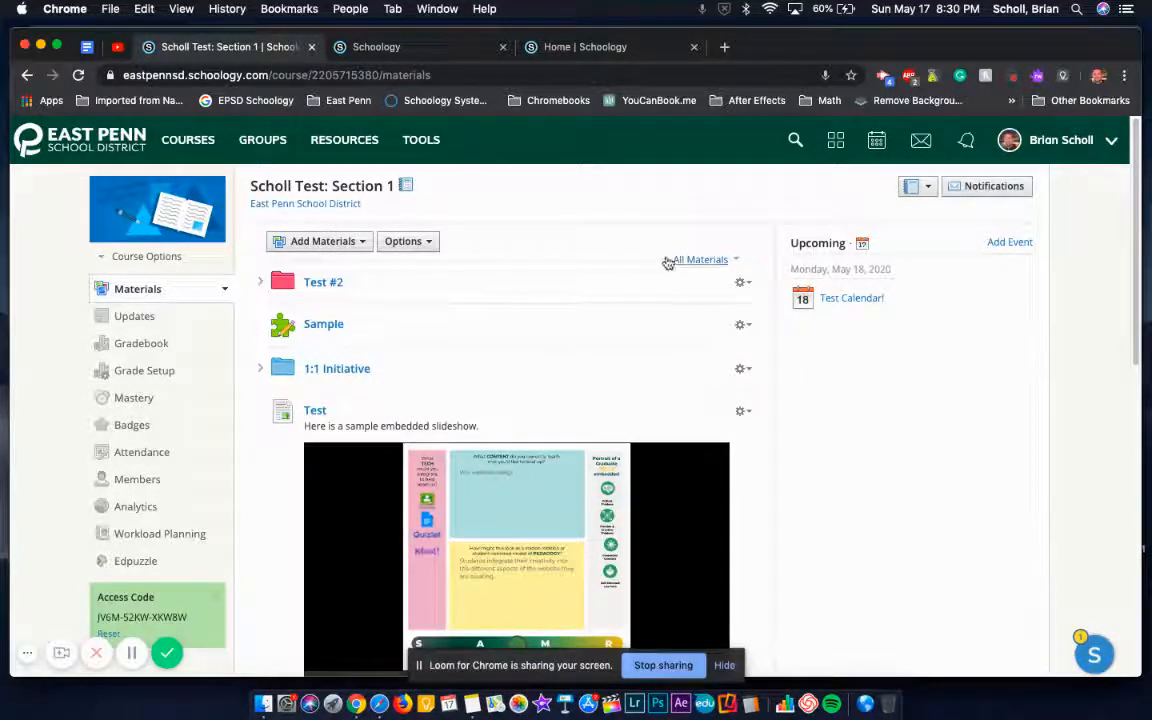
Step: Filter the course materials by Pages and by Assignments, check which folder Sample Assignment belongs to, and return to the unfiltered materials list
{"action": "left_click", "coordinate": [738, 261]}
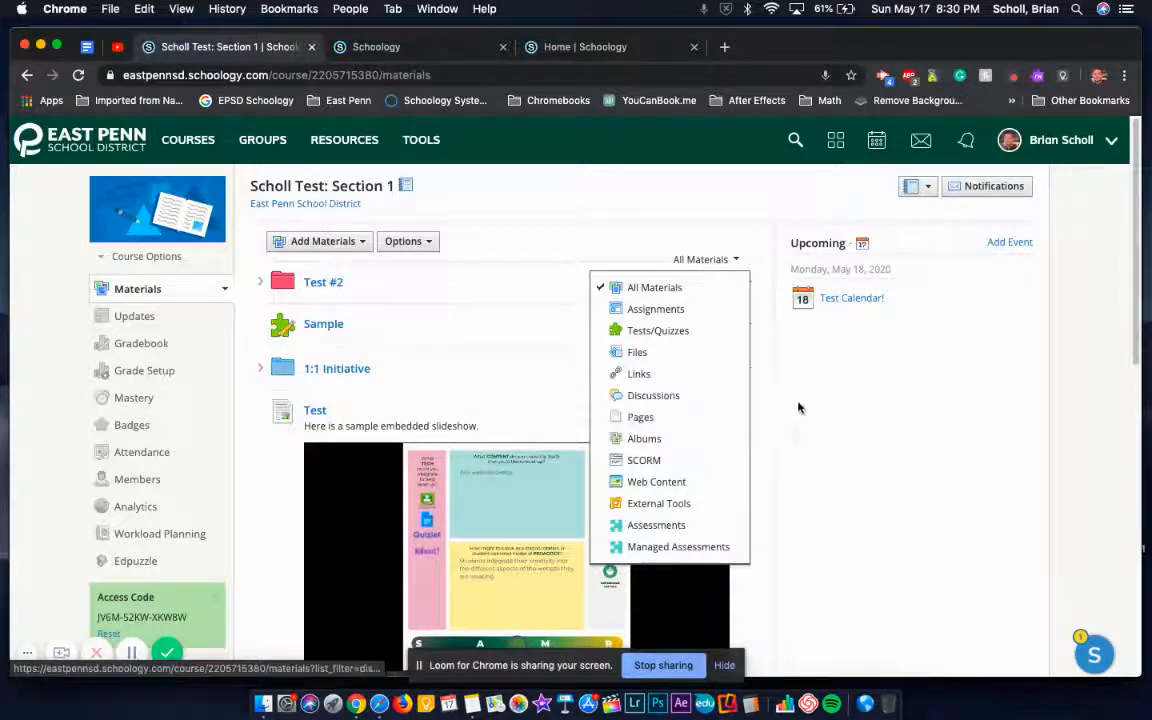
{"action": "left_click", "coordinate": [692, 417]}
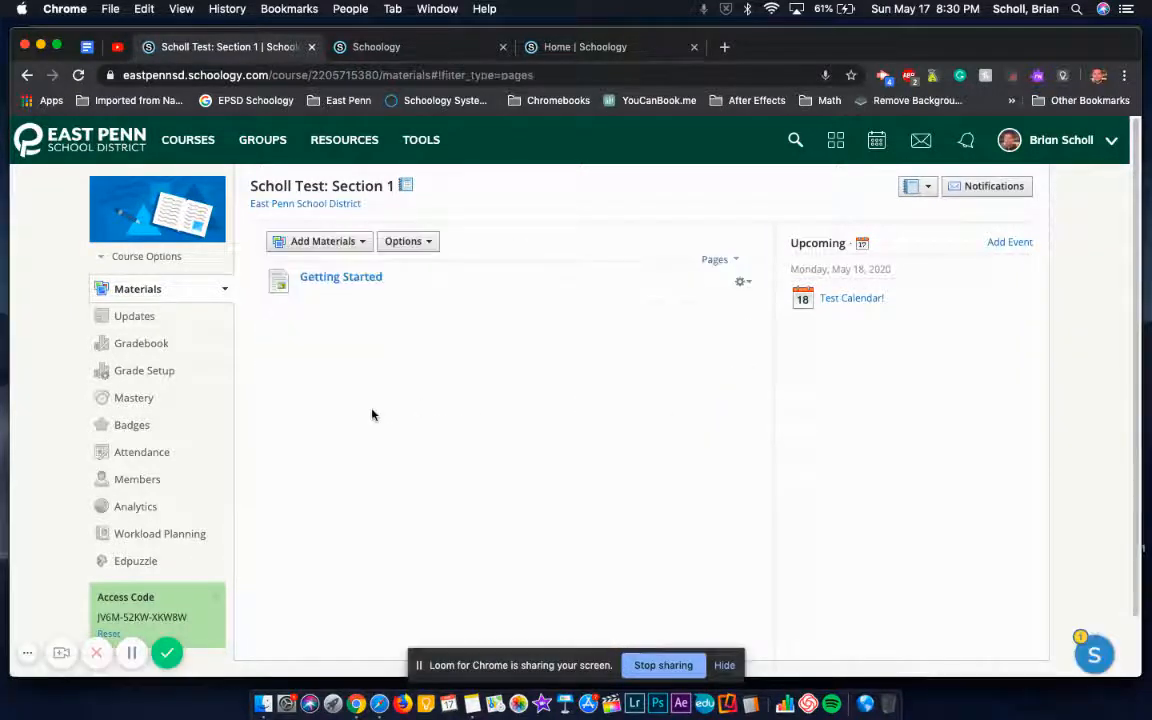
{"action": "left_click", "coordinate": [736, 260]}
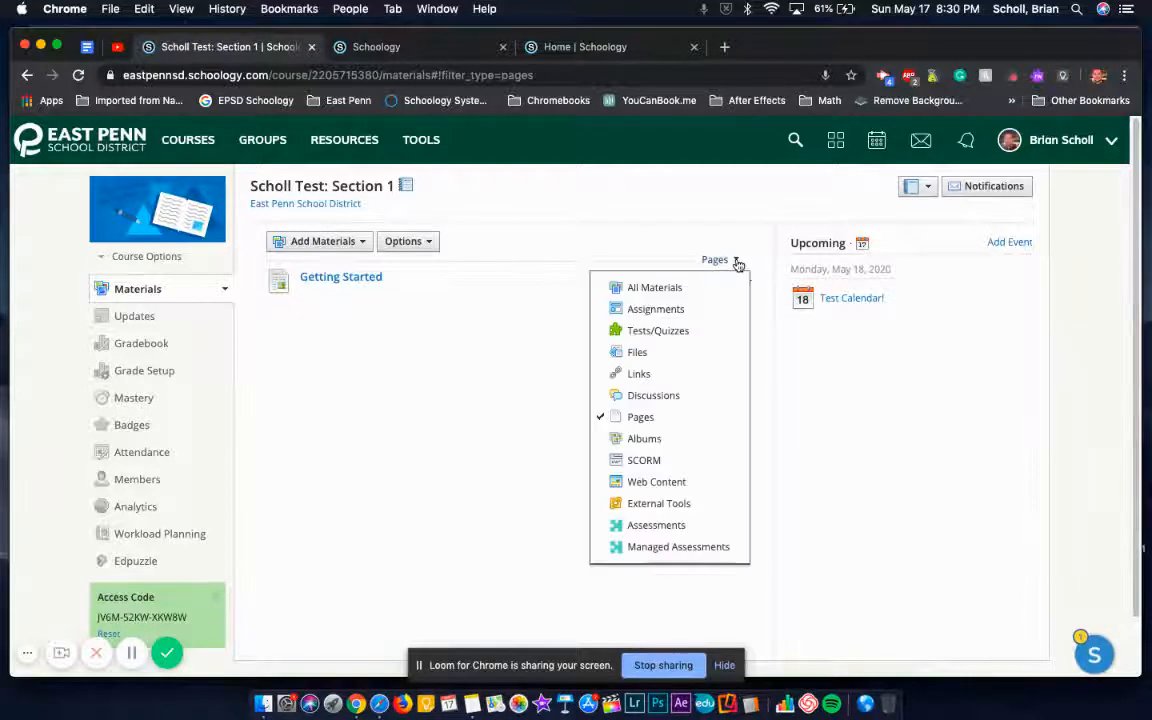
{"action": "left_click", "coordinate": [648, 310]}
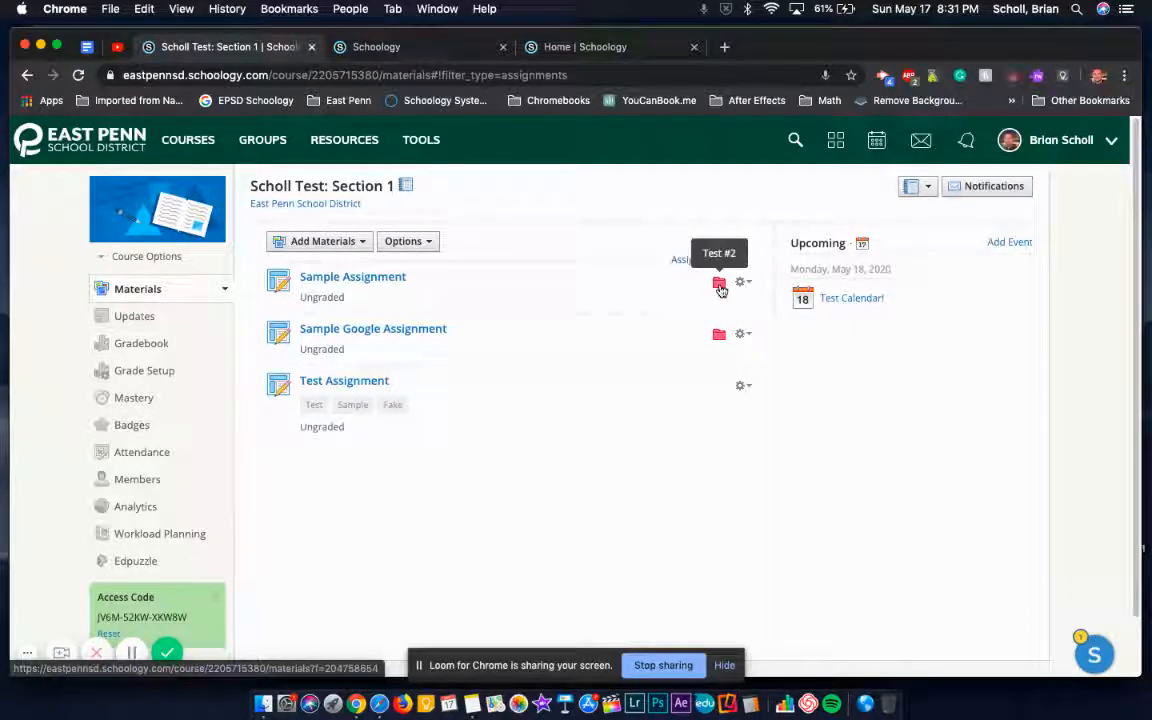
{"action": "left_click", "coordinate": [167, 290]}
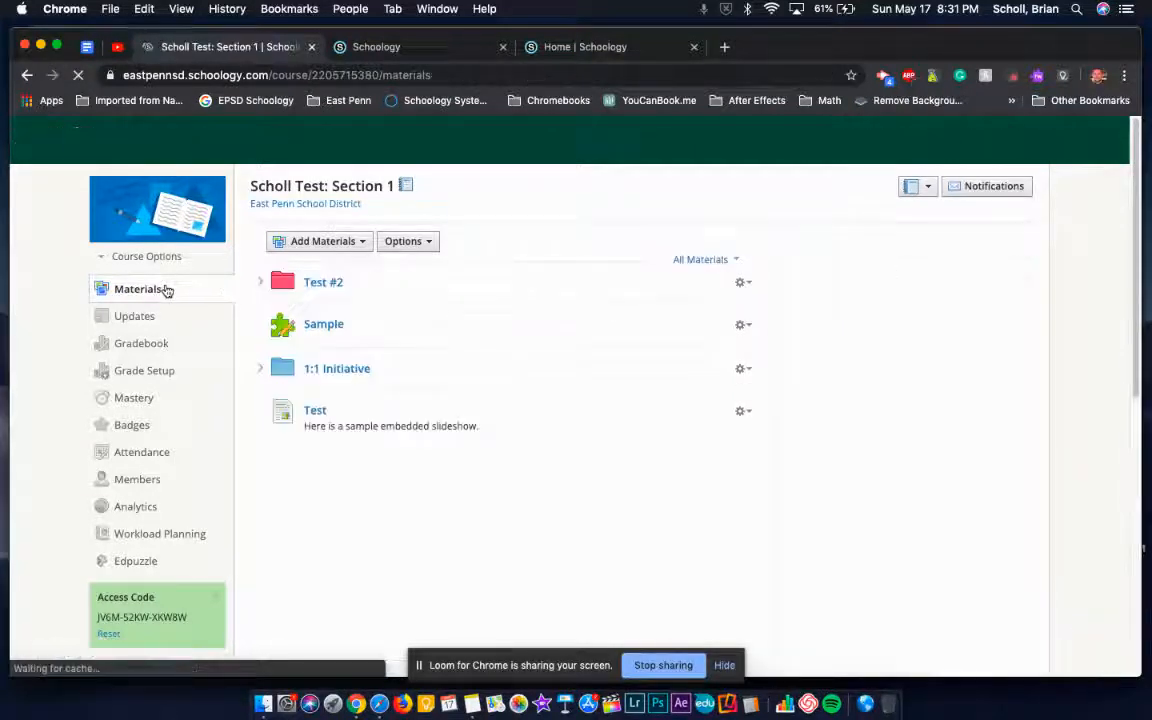